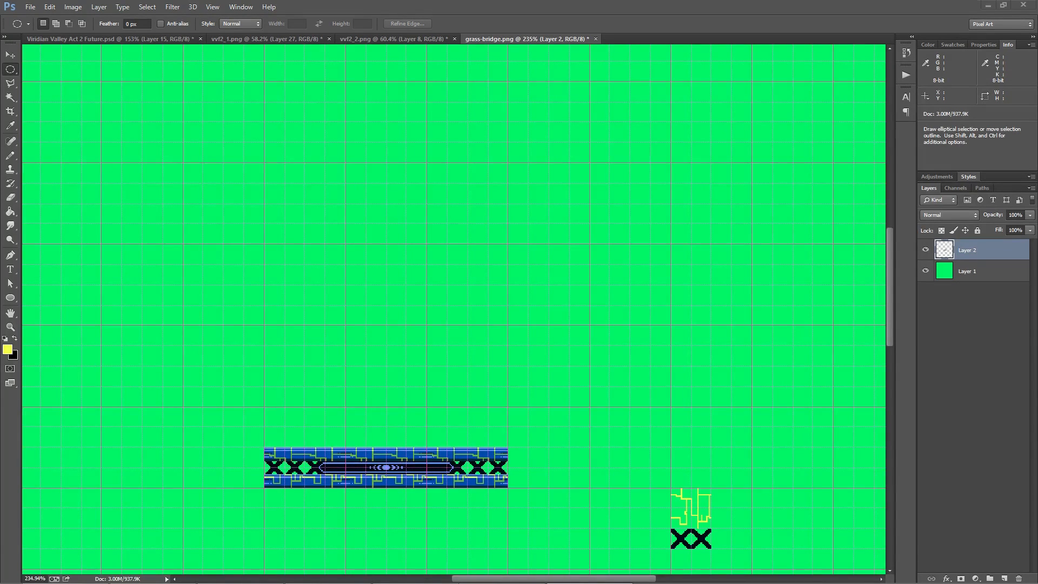
Draw a circular elliptical-marquee selection about 256 px in diameter, centred on a major grid intersection above the bridge graphic
left_click(11, 70)
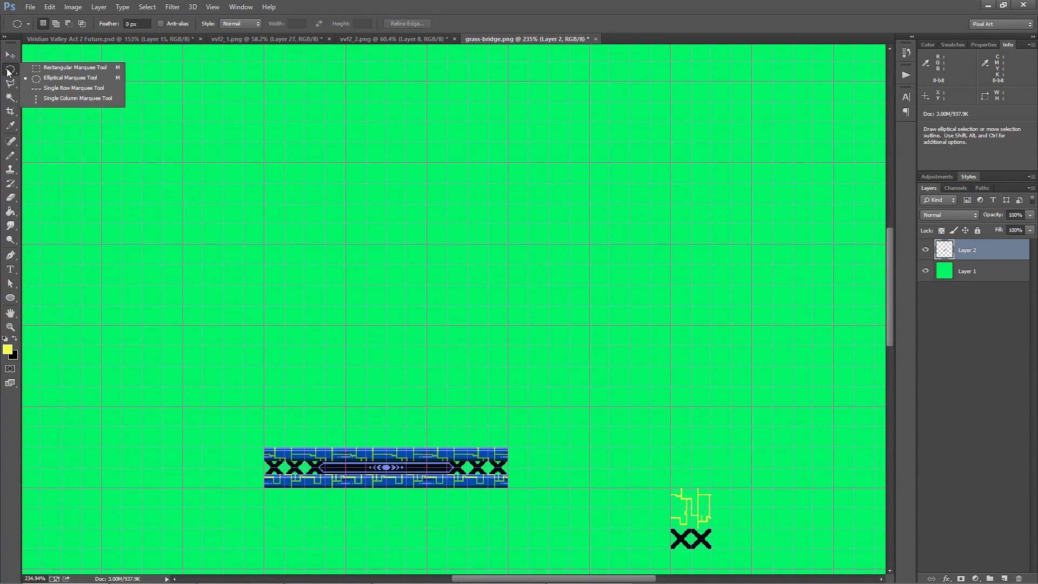
left_click(62, 76)
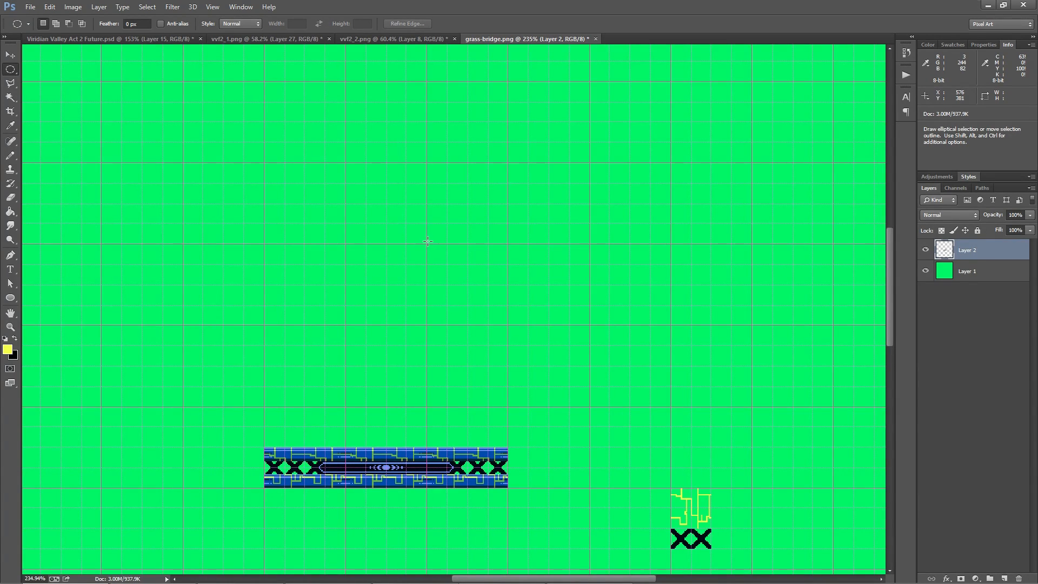
key("shift+alt")
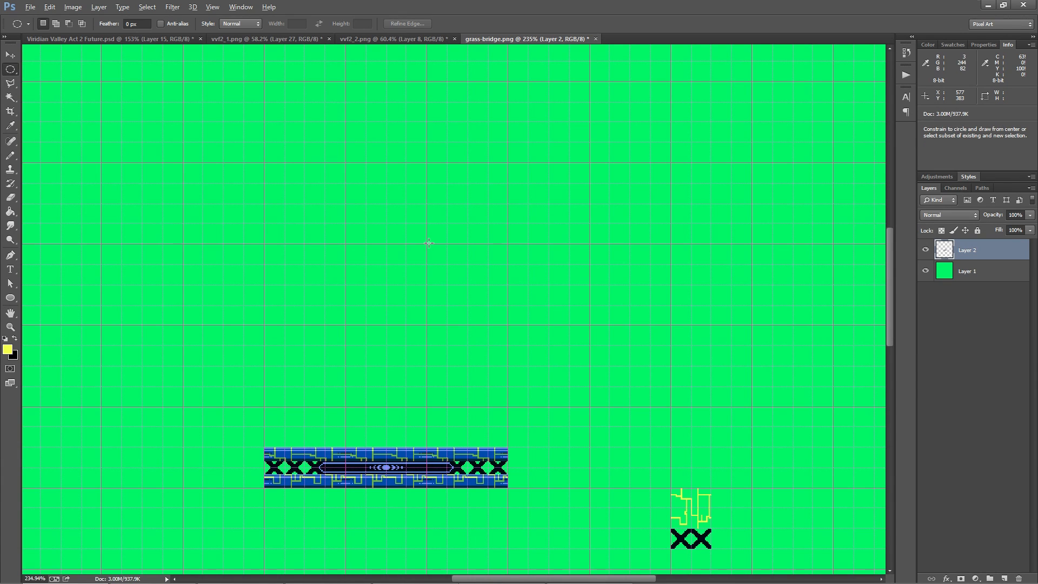
mouse_move(427, 243)
left_mouse_down()
mouse_move(625, 345)
mouse_move(665, 406)
left_mouse_up()
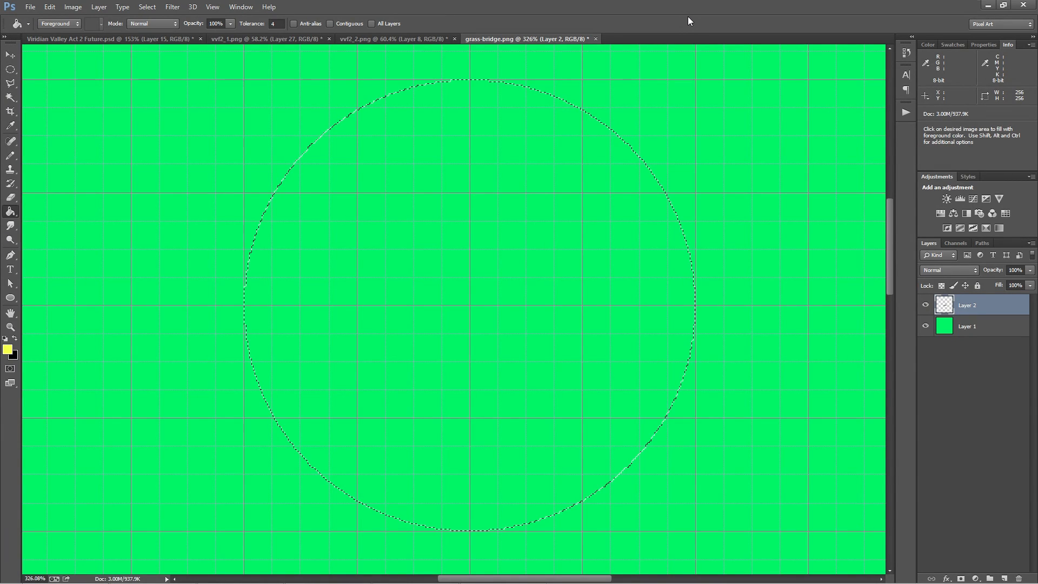
Convert the circular selection into a border selection with a width of 1 pixel
left_click(148, 8)
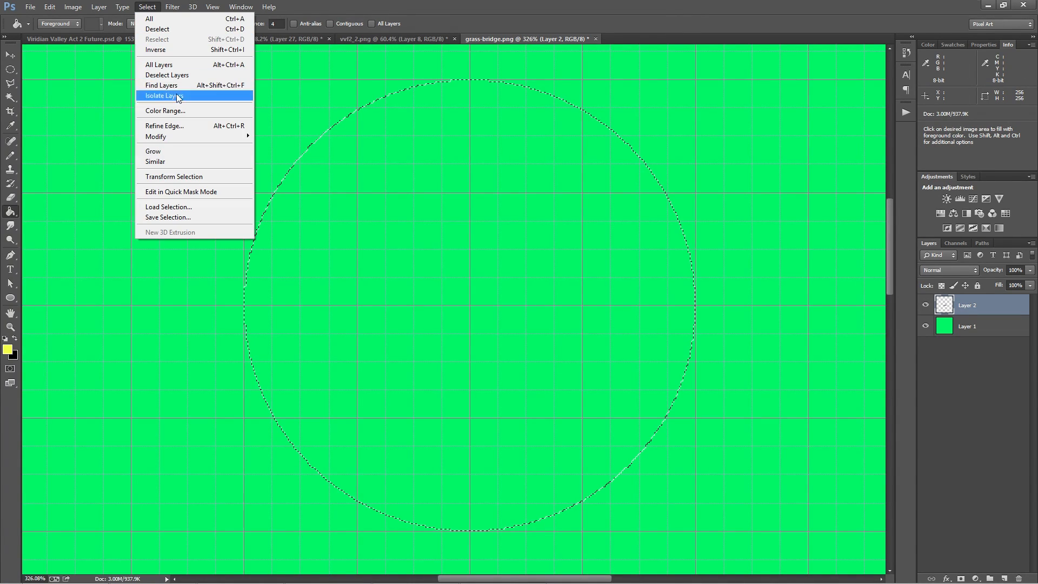
mouse_move(189, 138)
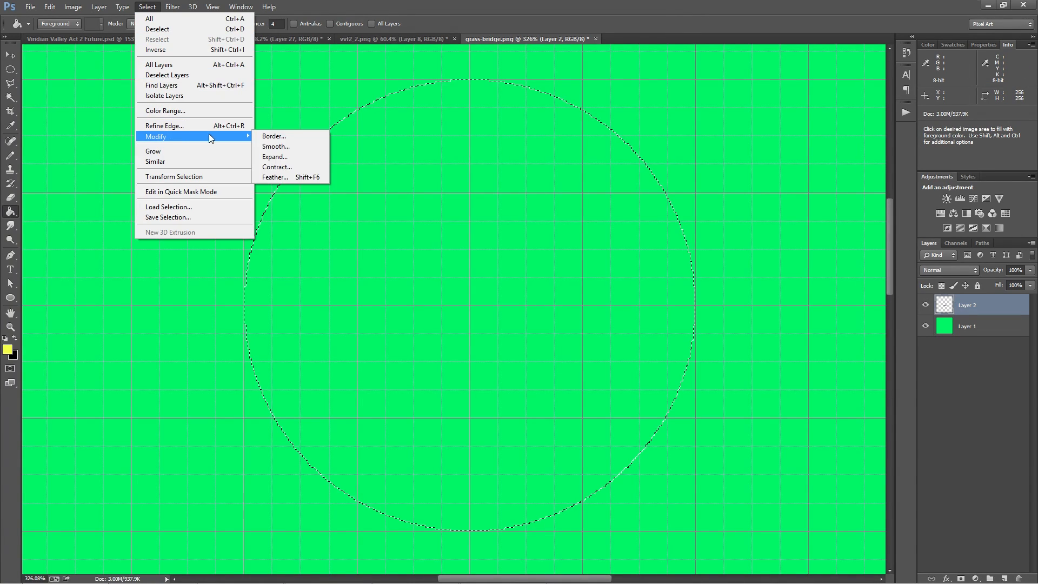
left_click(295, 138)
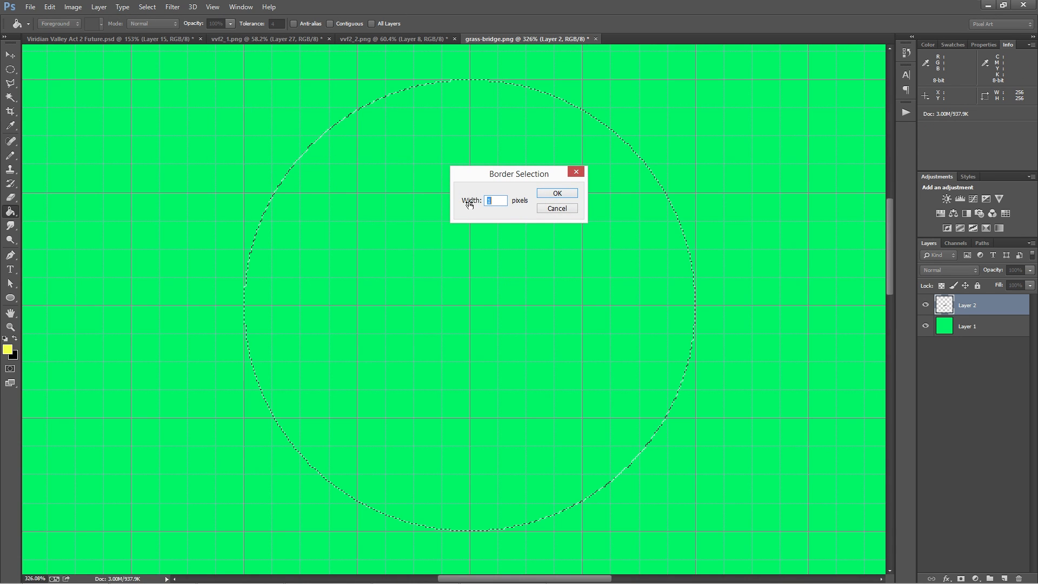
left_click(557, 194)
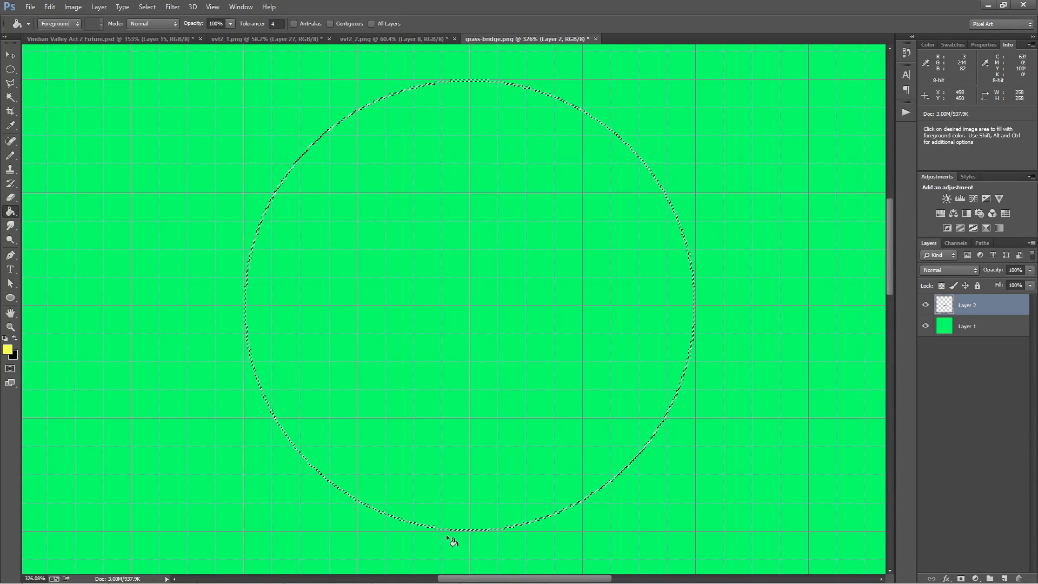
Fill the border selection with the yellow foreground colour and examine the pixel edges along the circle
scroll(474, 541, "up", 5)
scroll(474, 541, "up", 4)
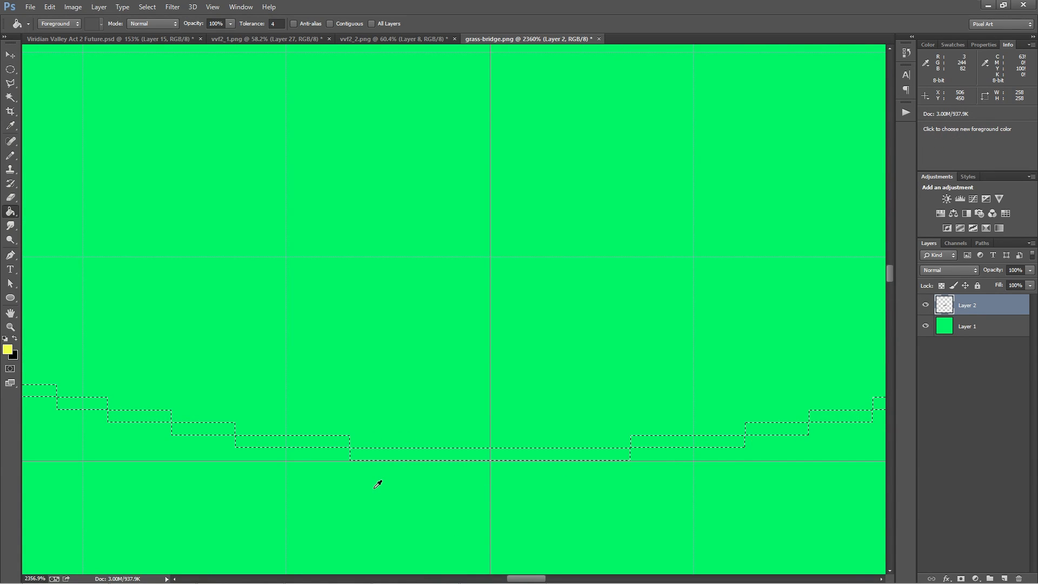
scroll(361, 494, "down", 5)
scroll(369, 495, "down", 2)
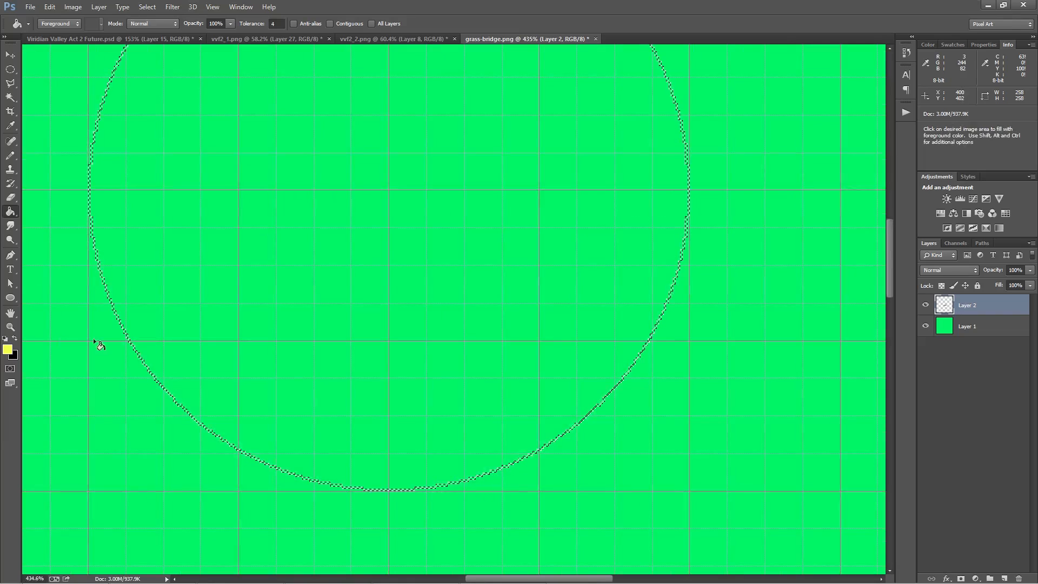
scroll(335, 489, "up", 4)
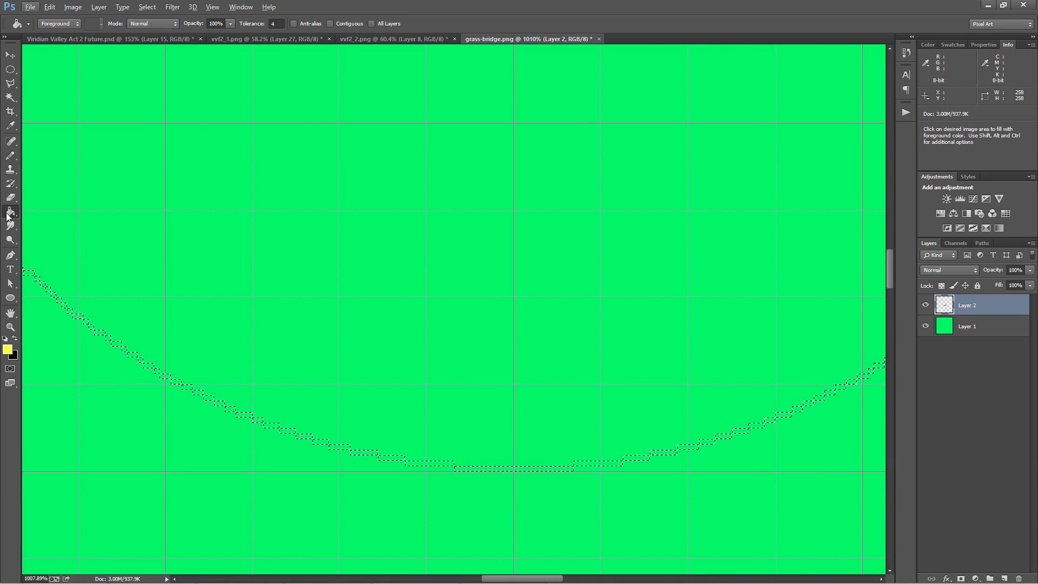
left_click(476, 474)
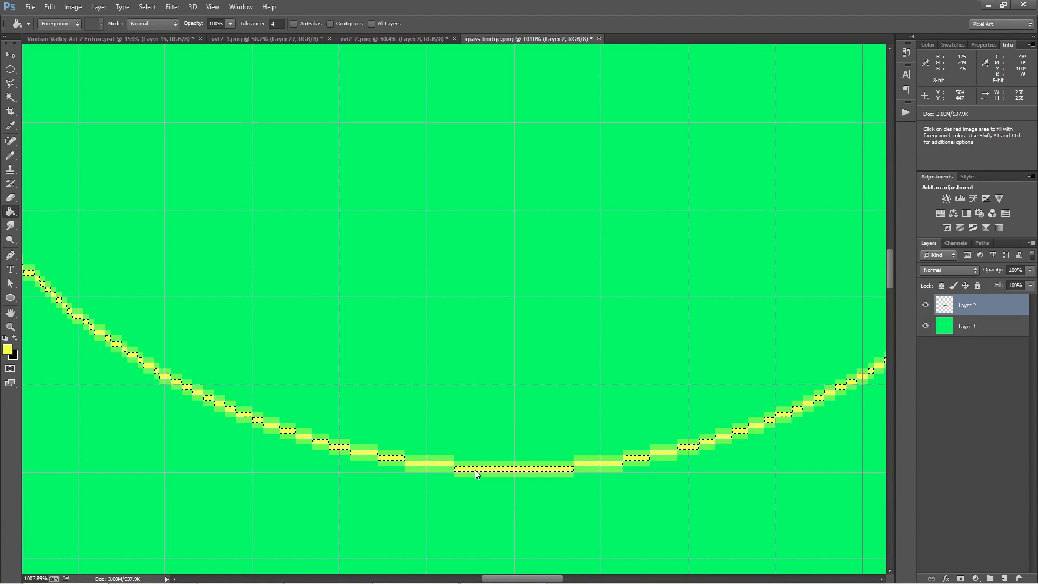
scroll(375, 491, "up", 4)
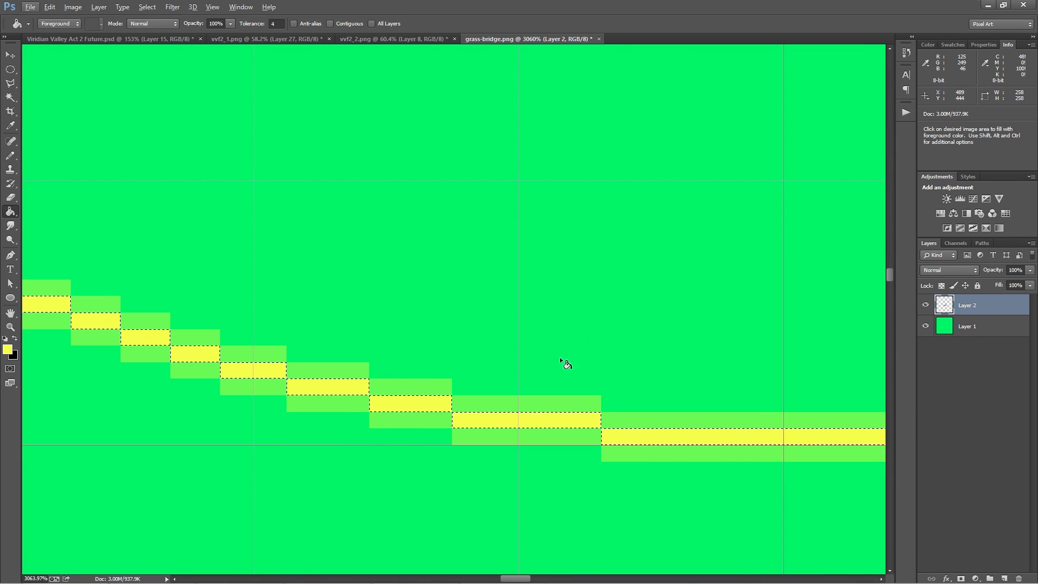
scroll(390, 451, "down", 4)
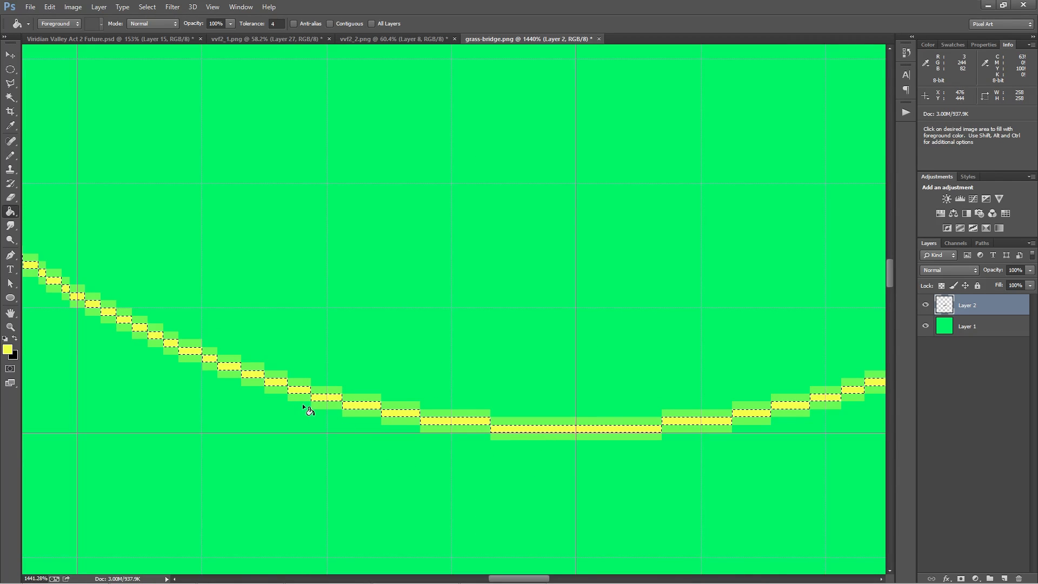
scroll(355, 414, "up", 3)
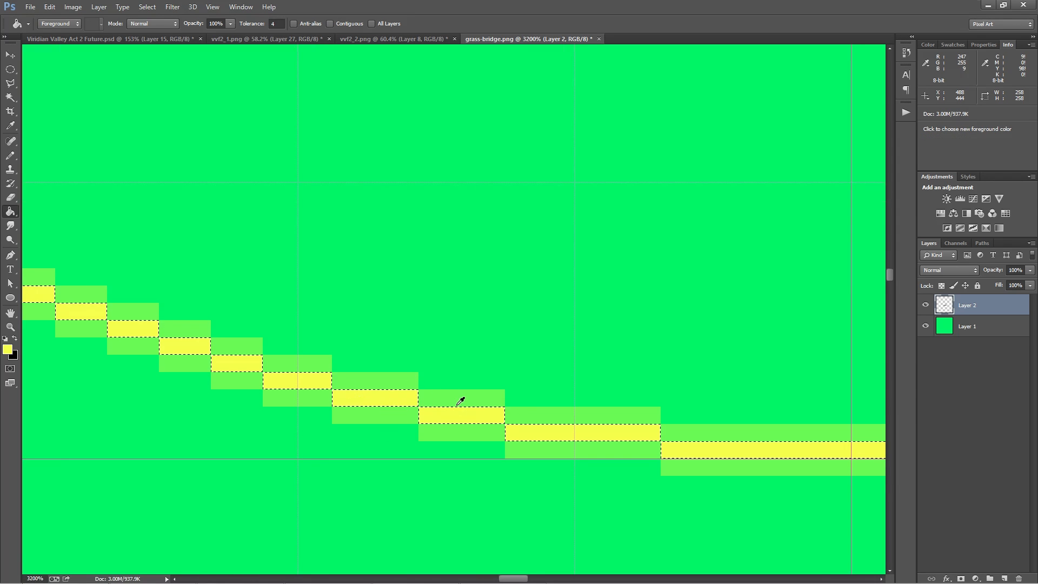
scroll(395, 419, "down", 8)
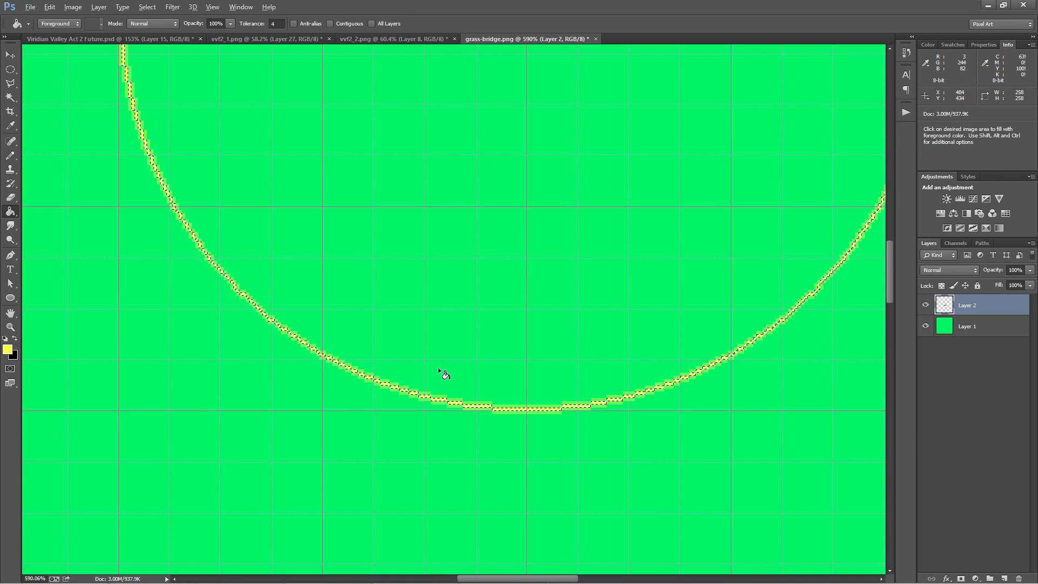
scroll(438, 368, "down", 3)
left_click_drag(449, 393, 440, 440)
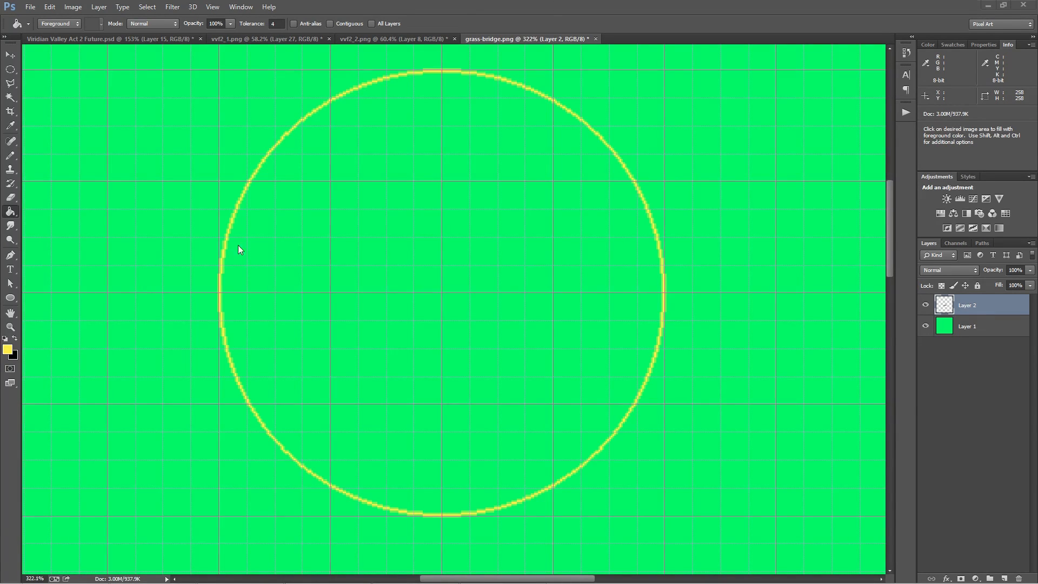
Revert the image history to the Move Selection state, before the border and paint bucket fill
left_click(909, 52)
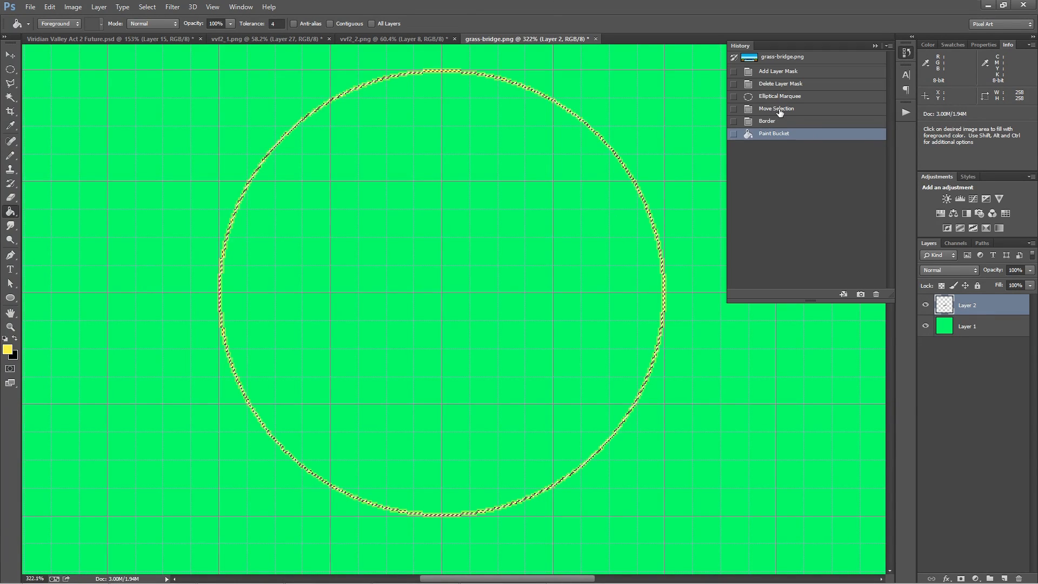
left_click(777, 108)
left_click(908, 52)
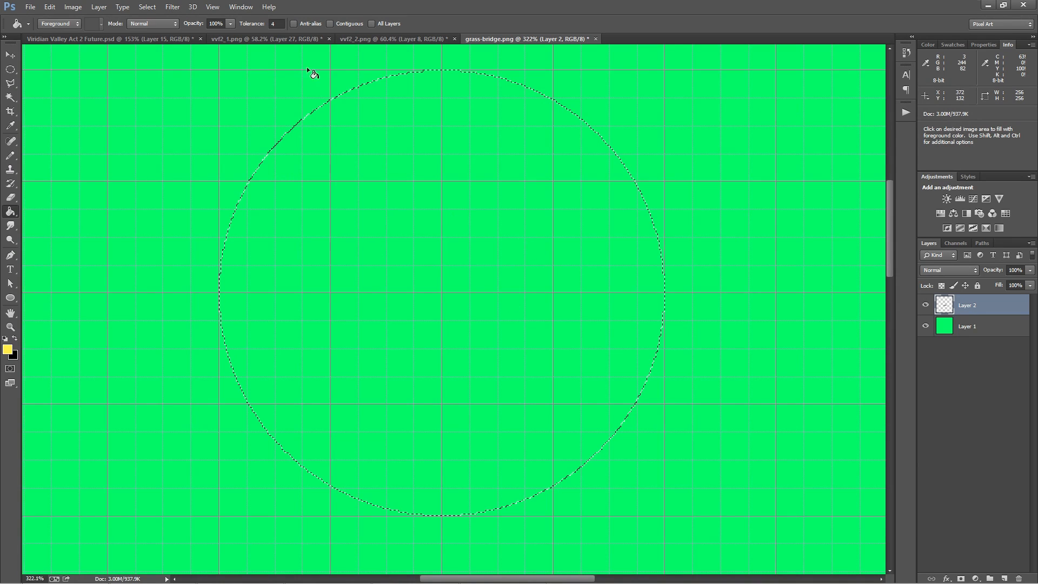
Show the Actions panel
left_click(240, 7)
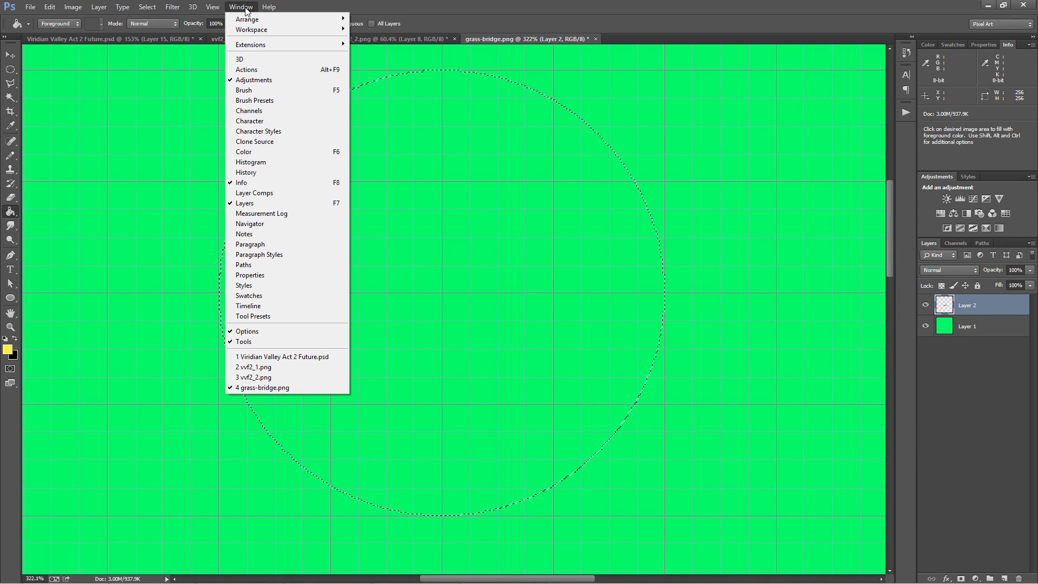
left_click(270, 71)
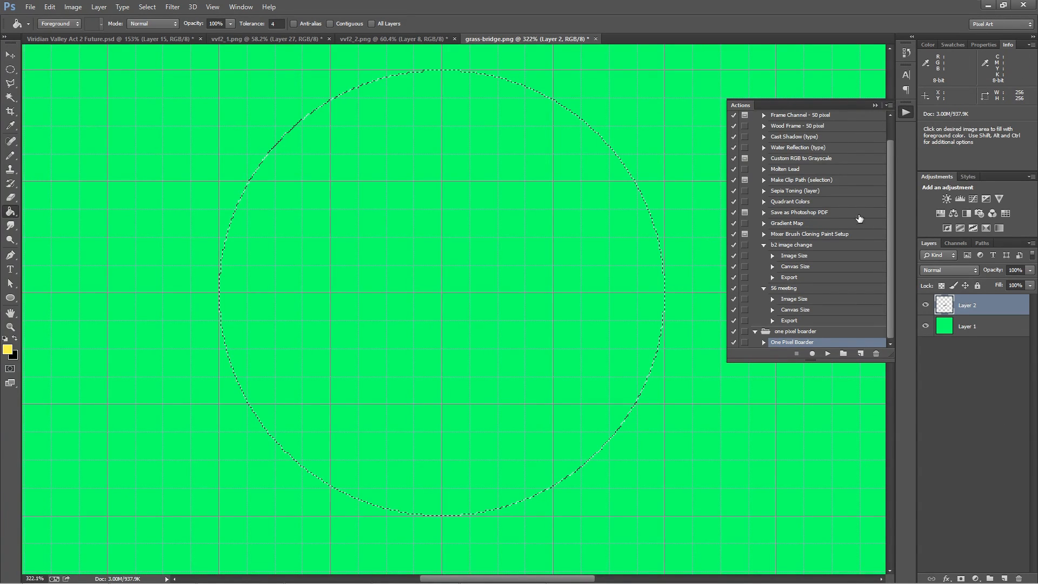
left_click(889, 105)
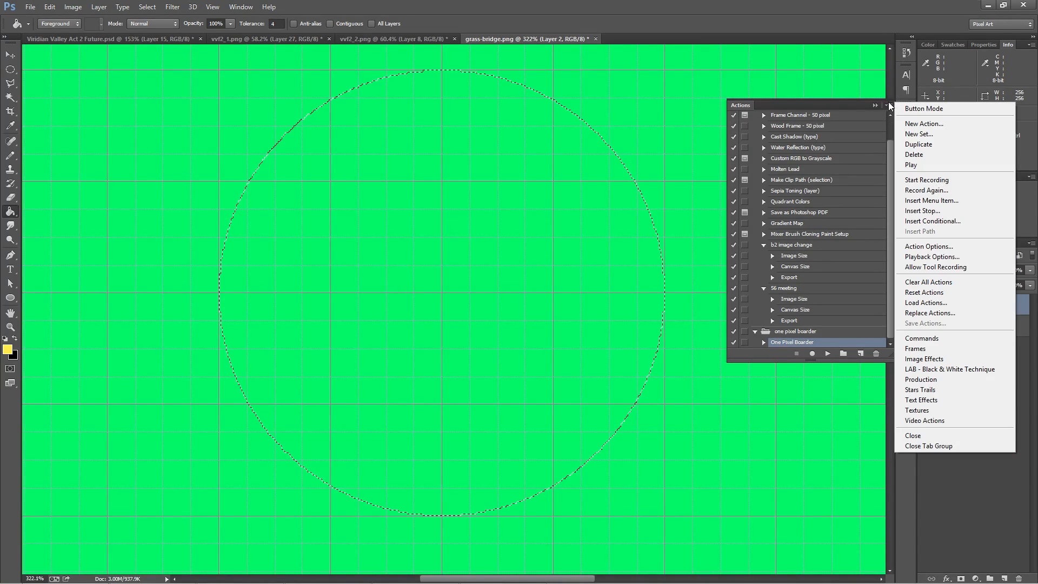
left_click(955, 303)
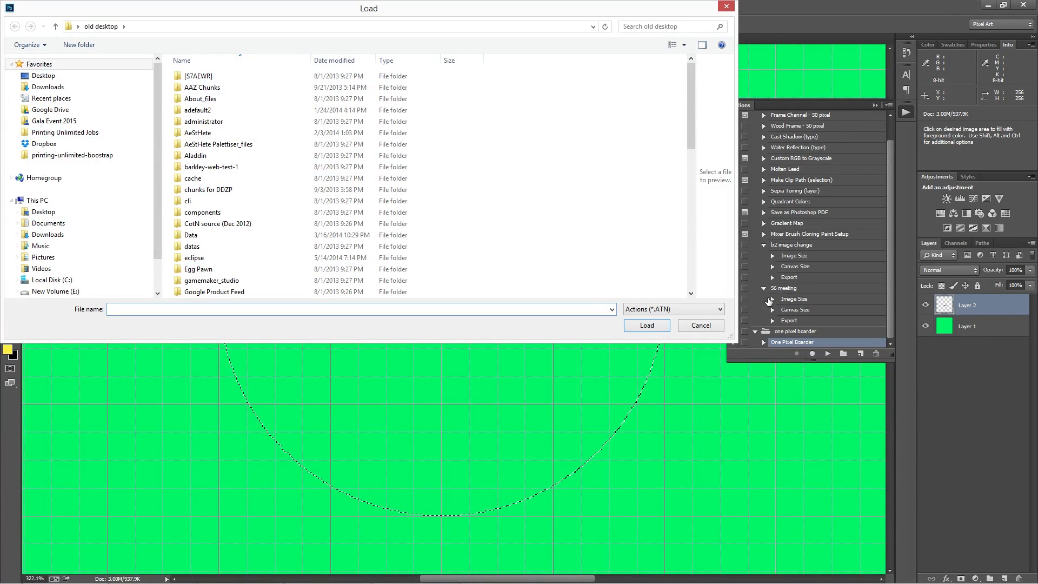
left_click(701, 326)
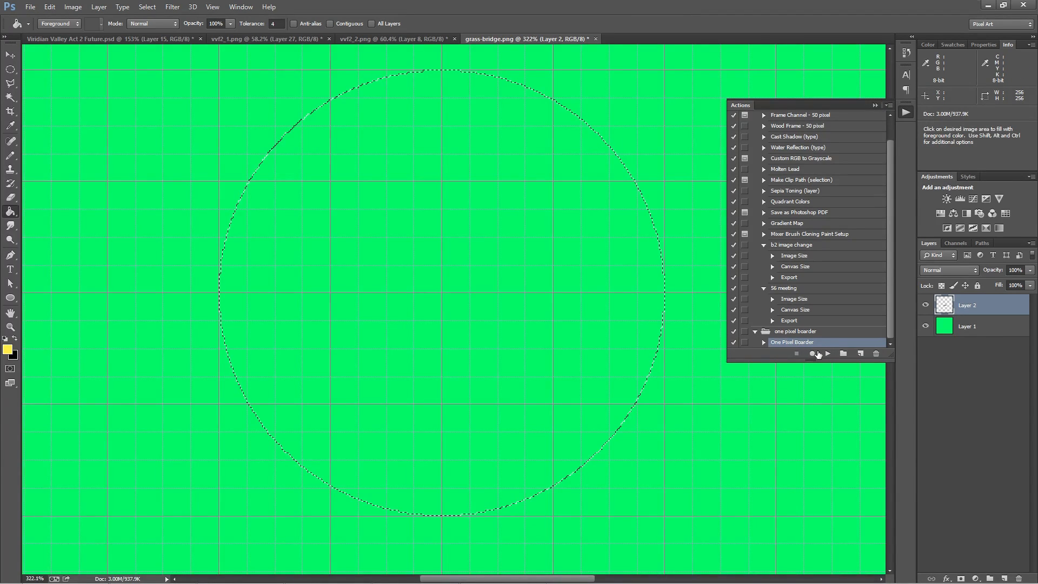
Run the One Pixel Boarder action on the circular selection and fill the resulting outline with the yellow foreground colour
left_click(827, 354)
scroll(441, 519, "up", 10)
left_click_drag(451, 484, 471, 398)
left_click(466, 441)
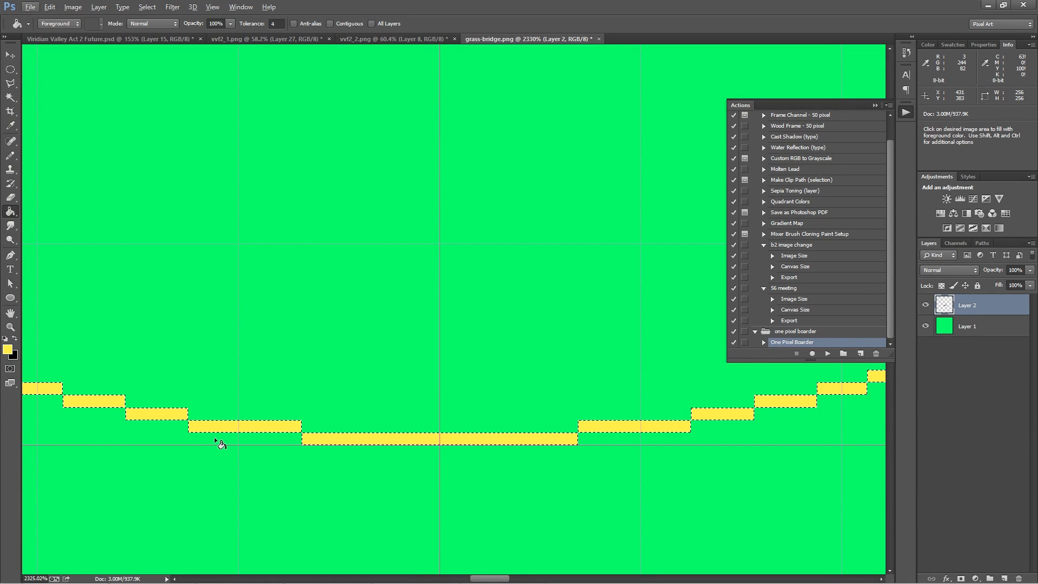
scroll(279, 447, "down", 5)
scroll(282, 452, "down", 4)
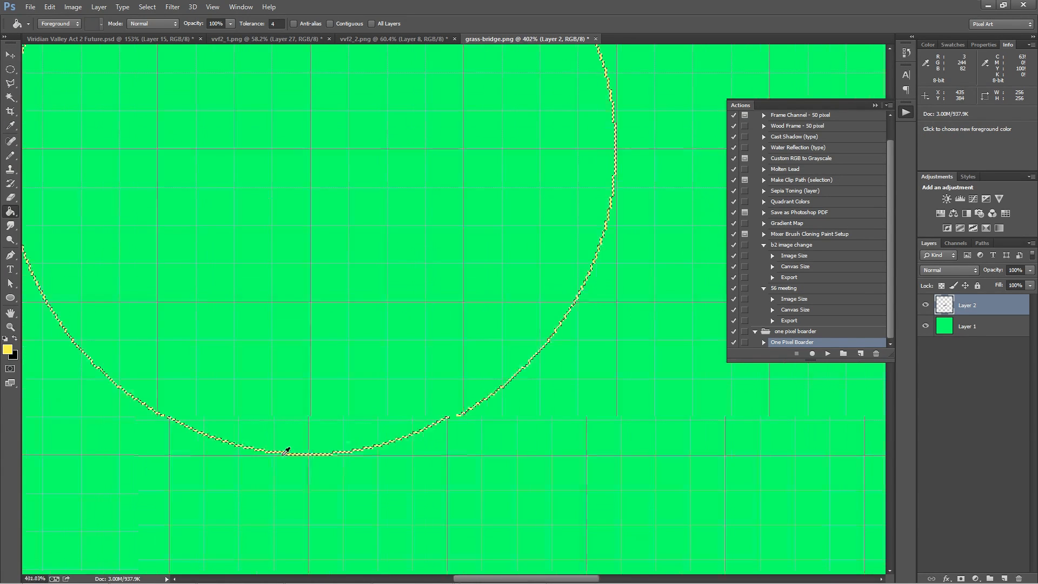
mouse_move(343, 250)
left_mouse_down()
mouse_move(342, 338)
mouse_move(419, 342)
left_mouse_up()
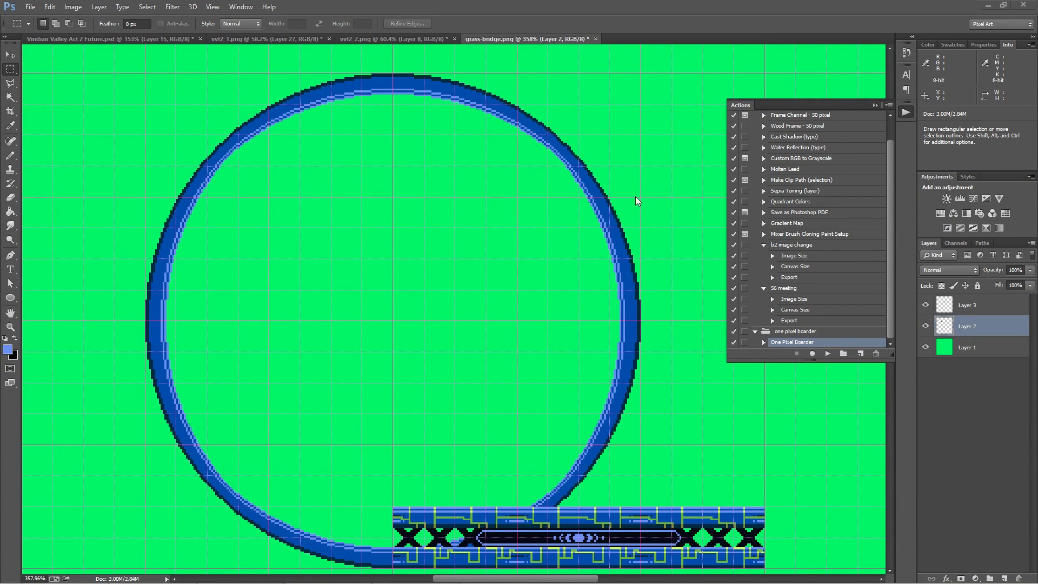
Draw a circular elliptical-marquee selection about 214 px in diameter from the centre of the blue ring
right_click(10, 69)
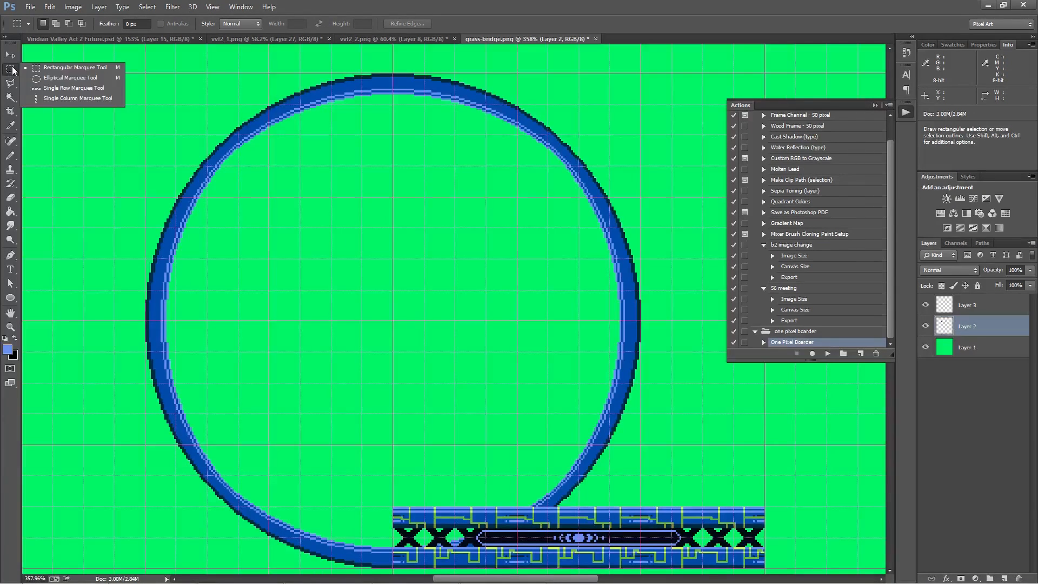
left_click(54, 80)
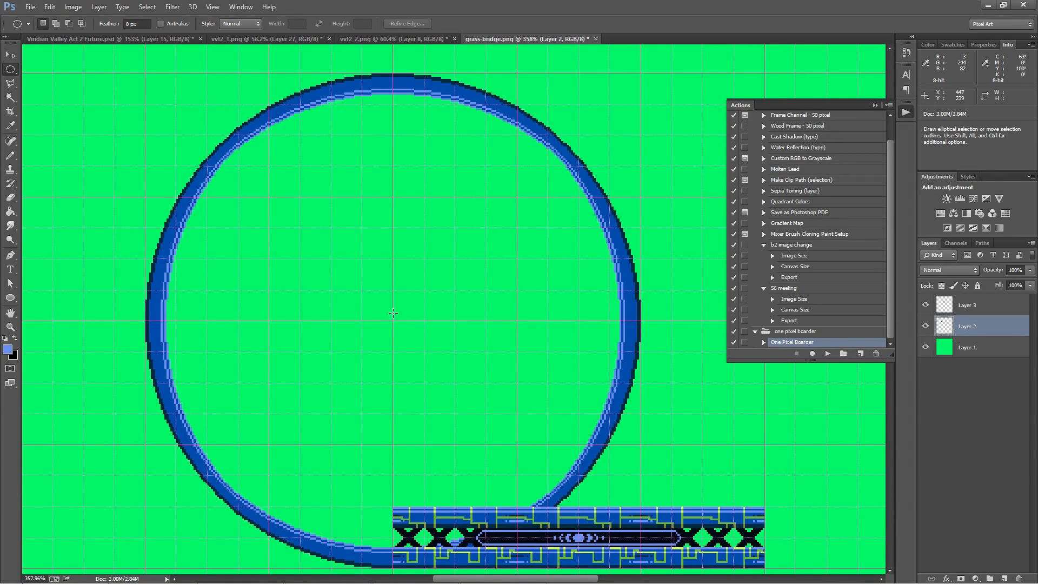
key("shift+alt")
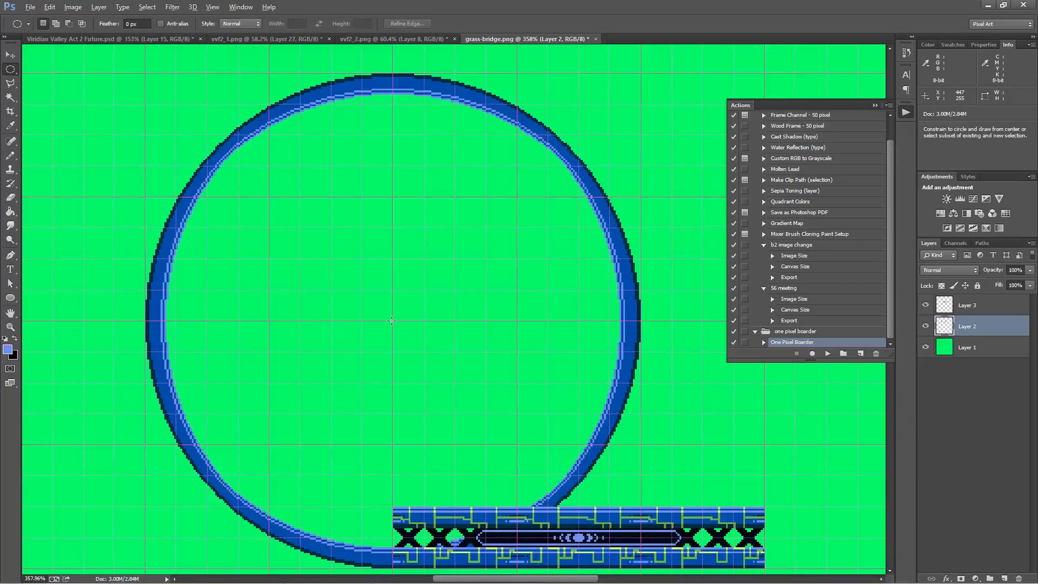
left_click_drag(394, 321, 796, 525)
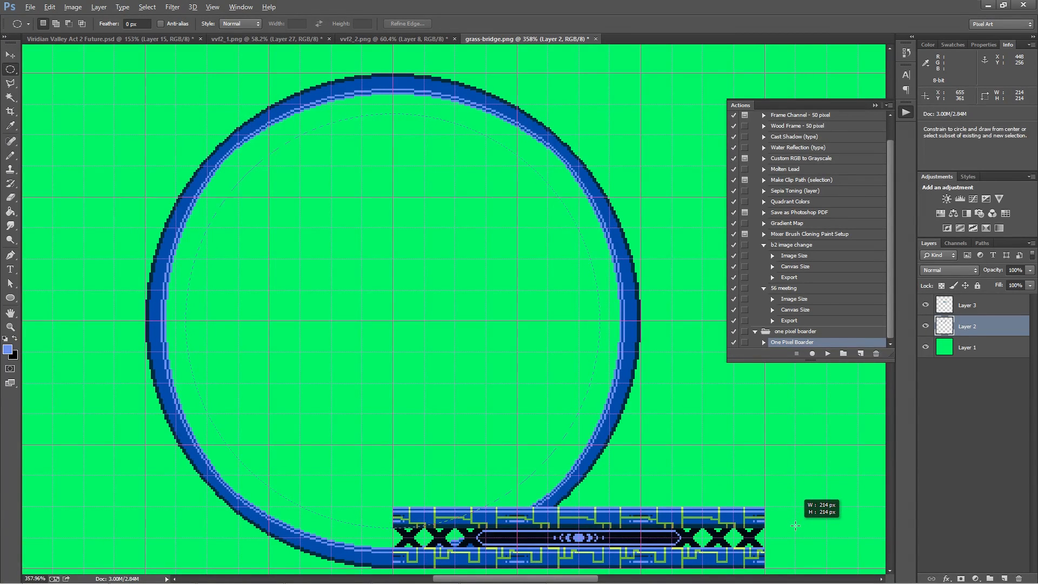
left_click_drag(796, 525, 795, 526)
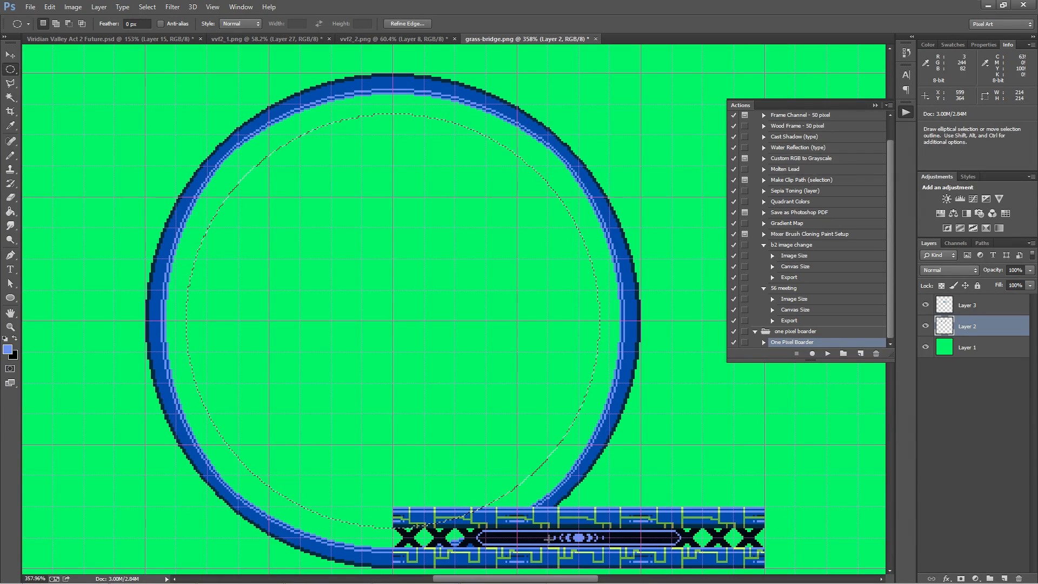
Run the One Pixel Boarder action on the inner circle selection and fill the outline with the bridge's dark navy colour on Layer 2
scroll(349, 537, "up", 5)
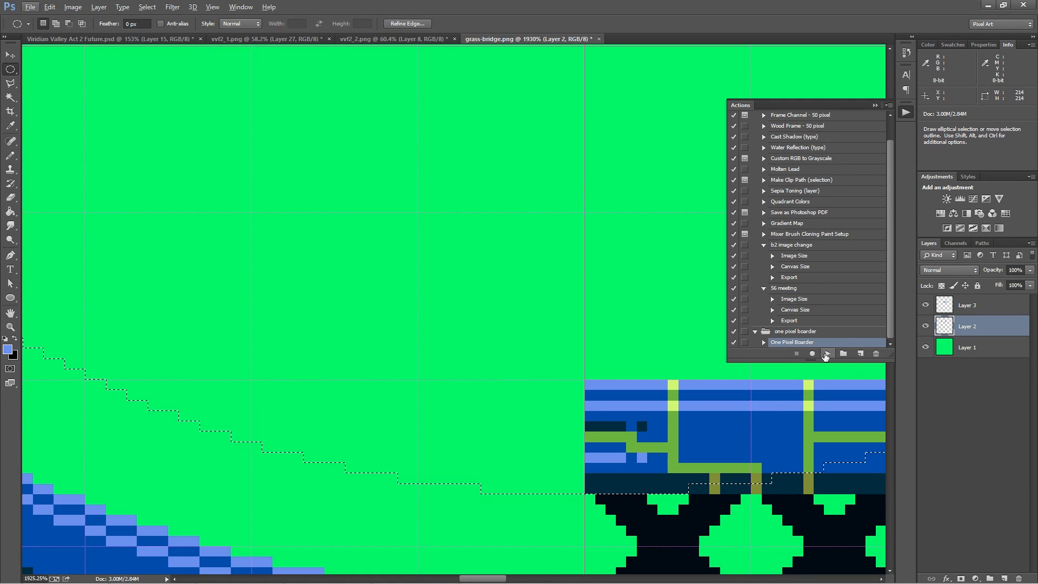
left_click(828, 353)
key("g")
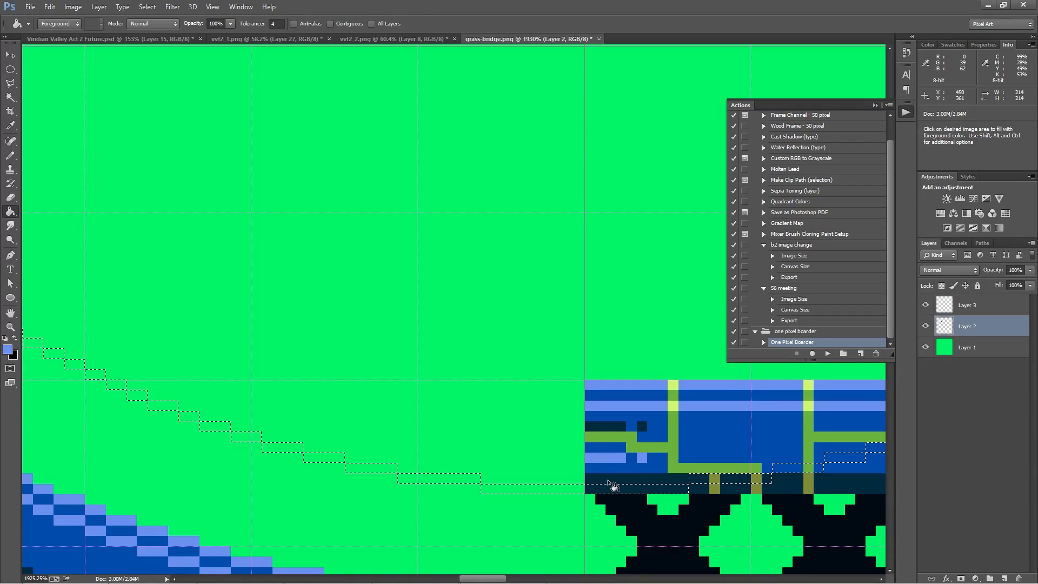
left_click(609, 475, "alt")
left_click(563, 491)
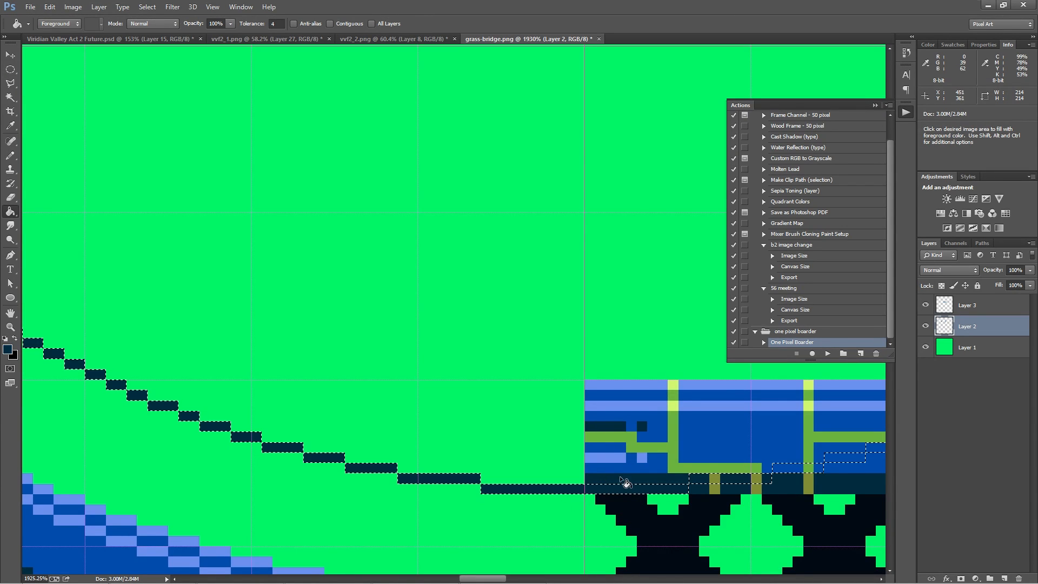
Add two more dark navy rings inside the first, each made with the One Pixel Boarder action and a fill
key("w")
left_click(586, 488)
left_click(829, 353)
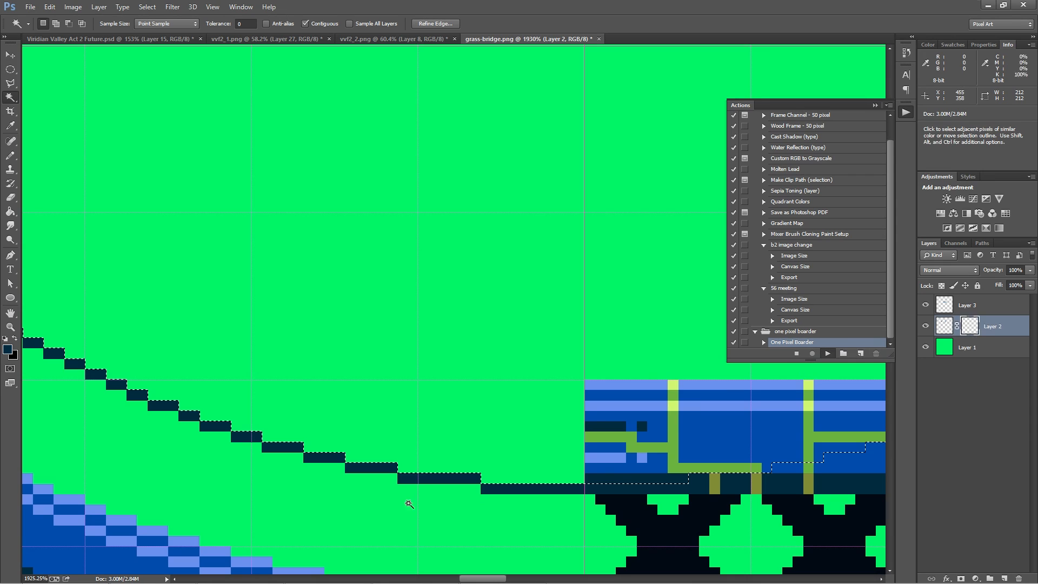
left_click(543, 478)
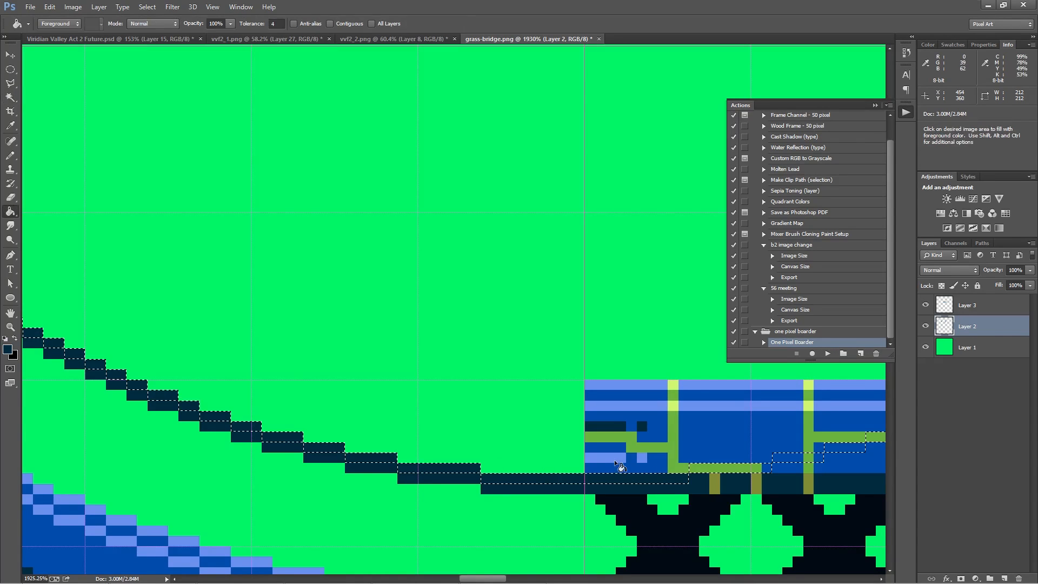
key("w")
left_click(563, 457)
left_click(828, 353)
left_click(531, 466)
Pick up the bridge's medium blue and fill the one-pixel ring just selected inside the navy band with it
key("w")
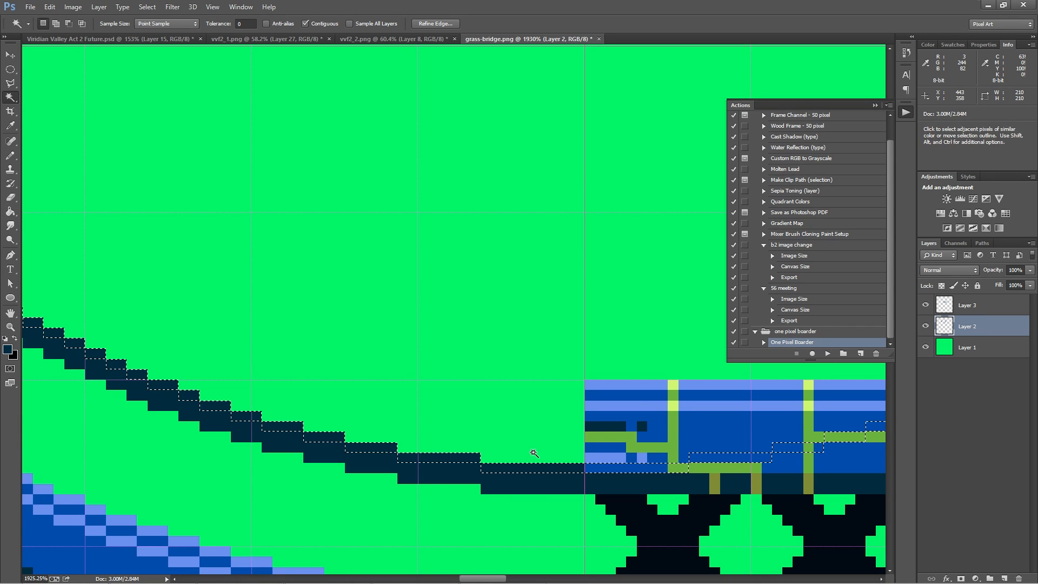
left_click(640, 468)
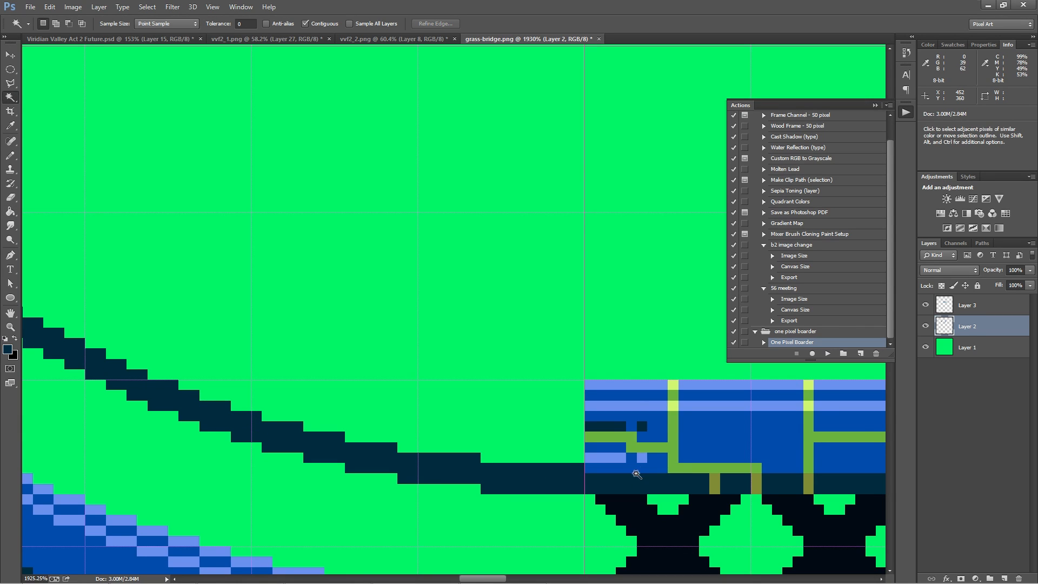
key("b")
left_click(622, 460, "alt")
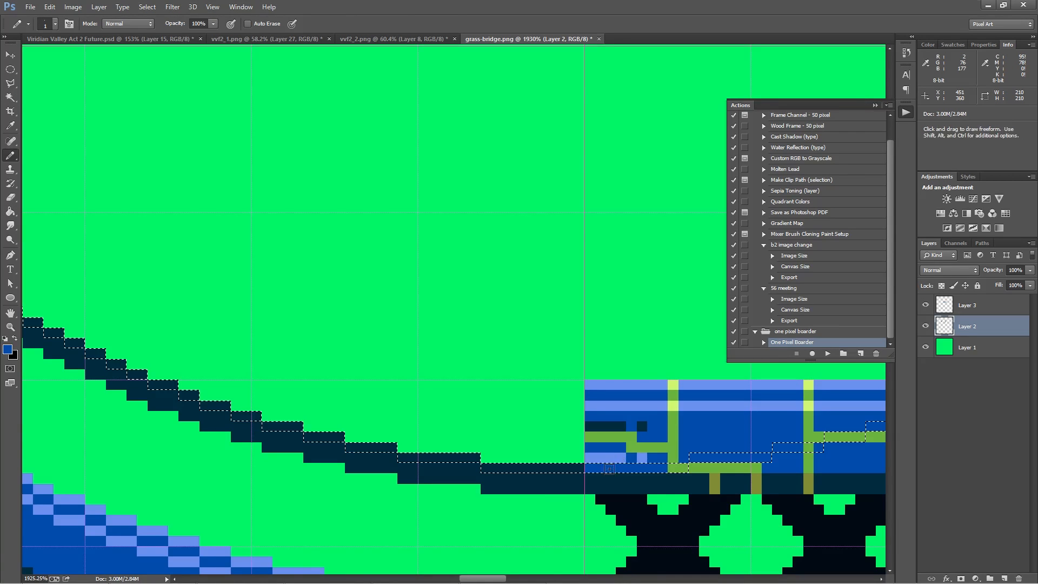
key("g")
left_click(563, 470)
Add two more one-pixel medium blue rings towards the loop's centre with the One Pixel Boarder action
key("w")
key("Up")
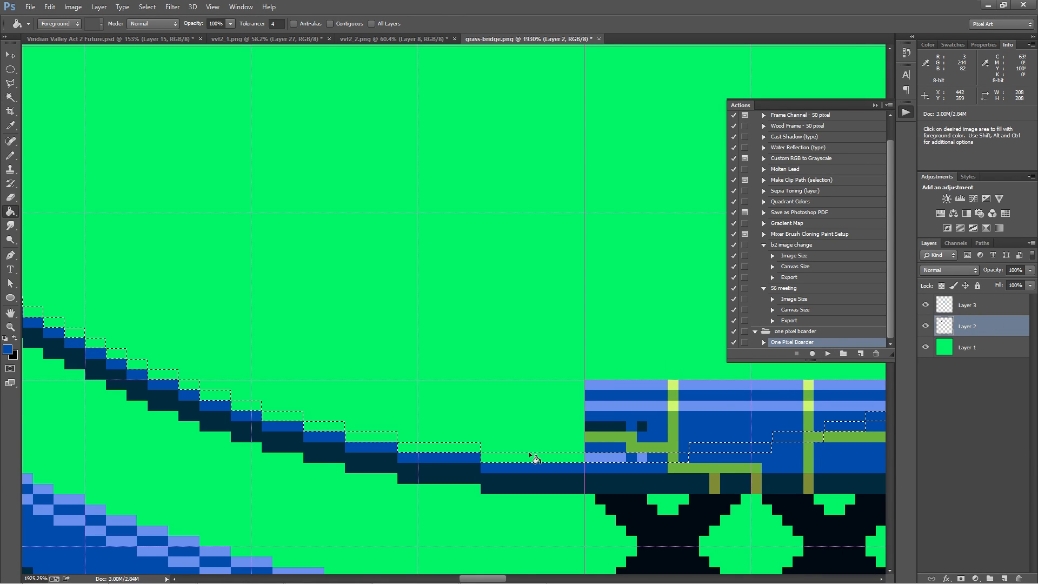
key("alt+BackSpace")
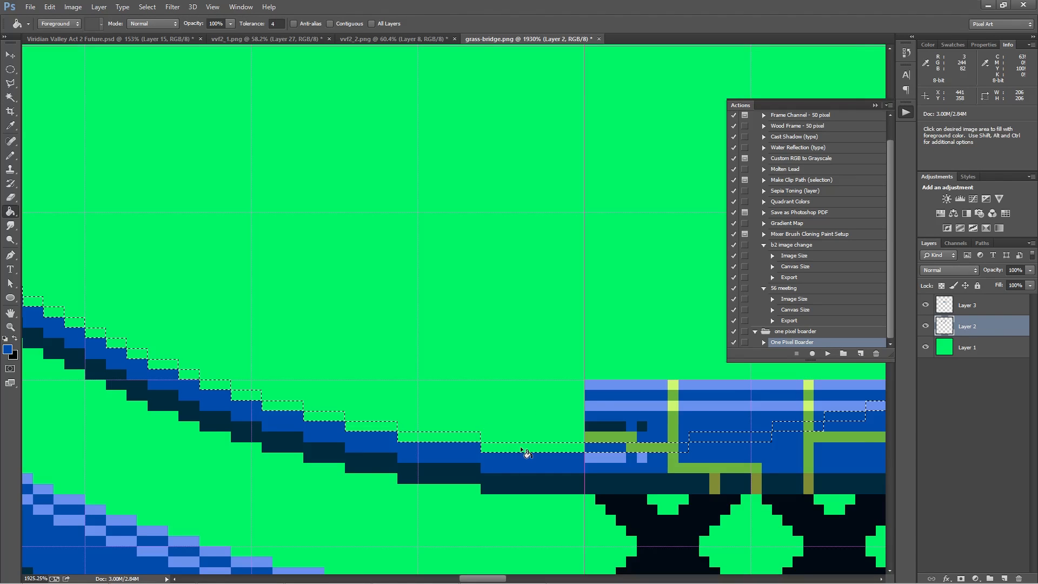
key("Up")
key("alt+BackSpace")
key("Up")
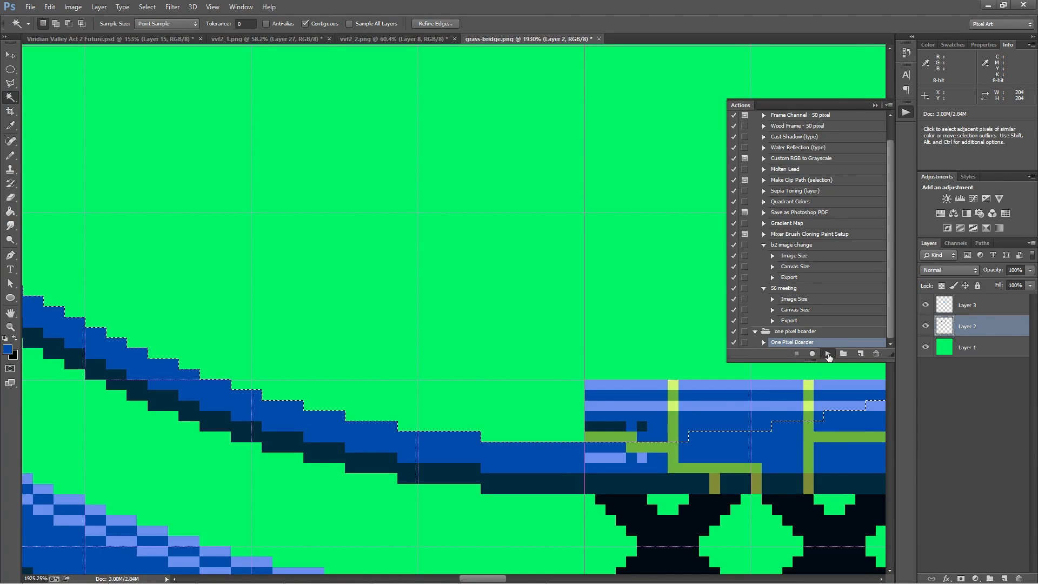
Add three further one-pixel medium blue rings inward, extending the blue band to six pixels thick
key("g")
left_click(530, 441)
key("w")
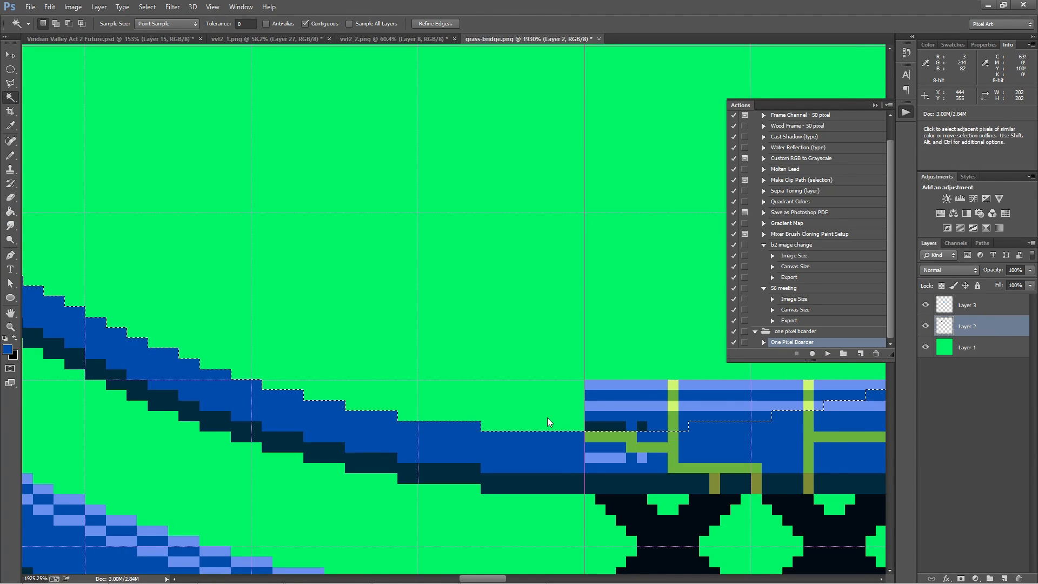
left_click(827, 353)
key("alt+BackSpace")
left_click(554, 413)
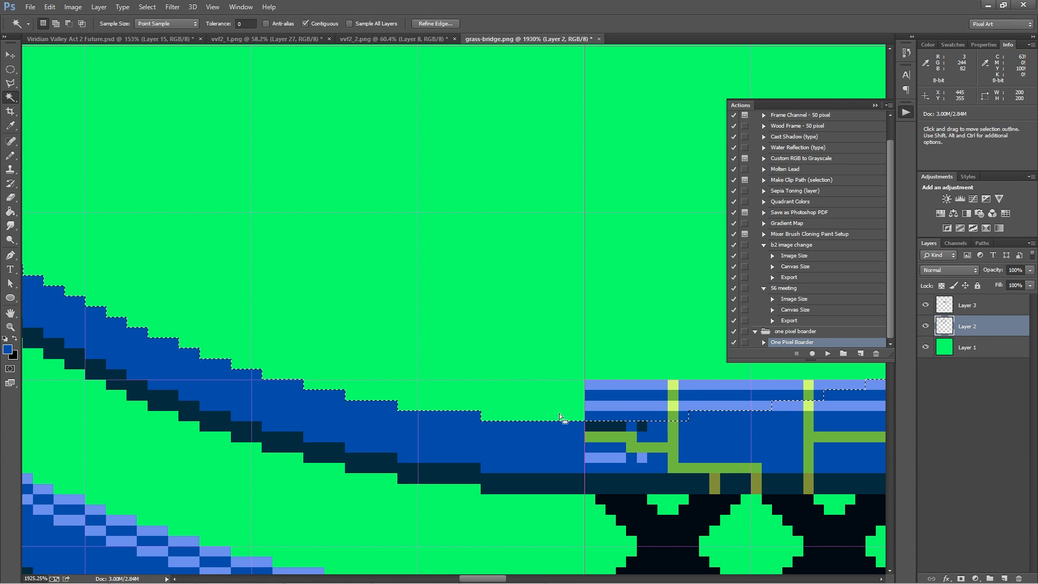
left_click(827, 354)
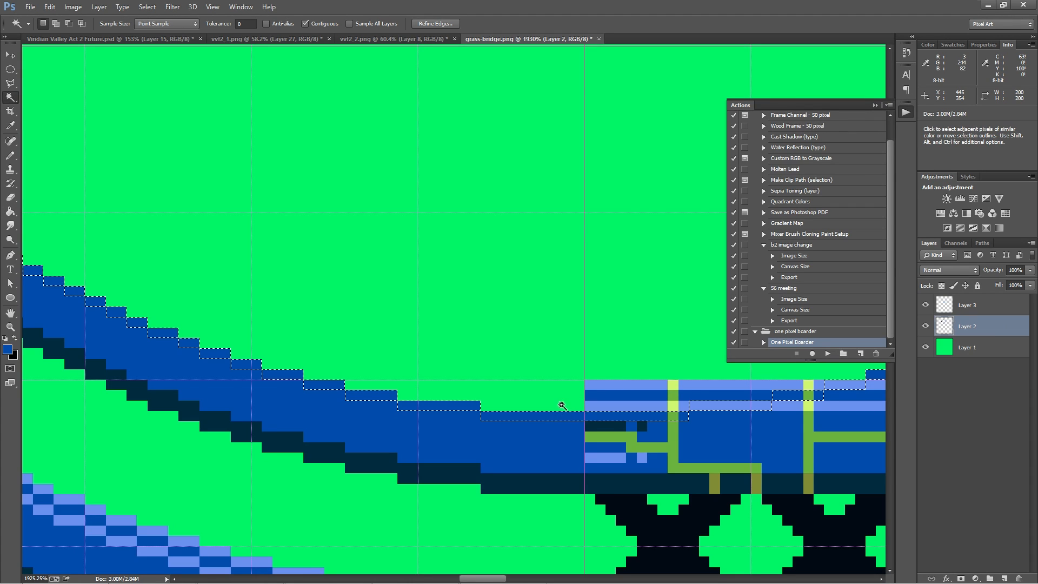
Run the One Pixel Boarder action for the next inner ring and fill it with the bridge's light blue stripe colour
left_click(828, 353)
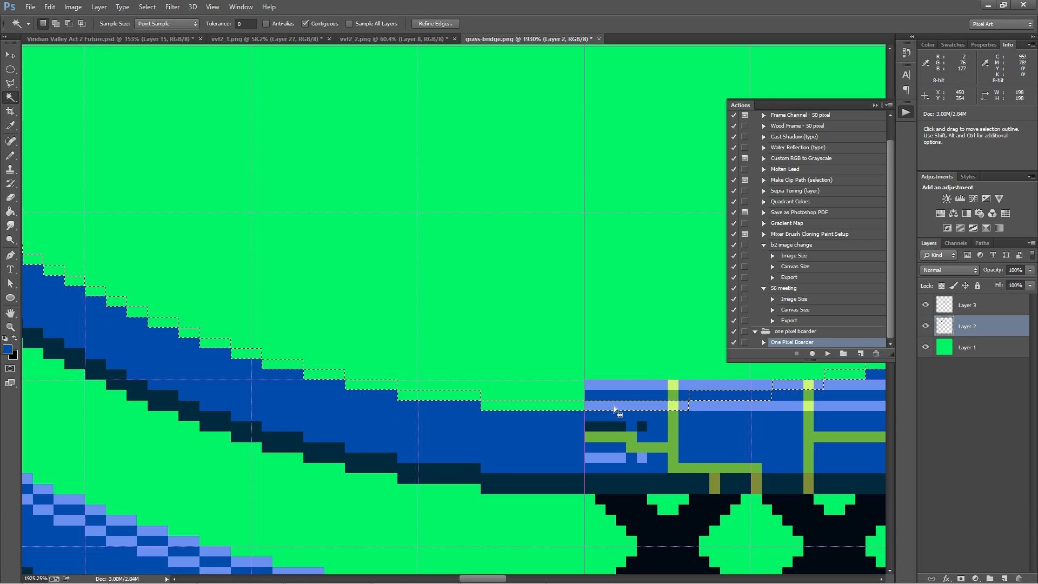
key("g")
left_click(615, 409, "alt")
left_click(559, 396)
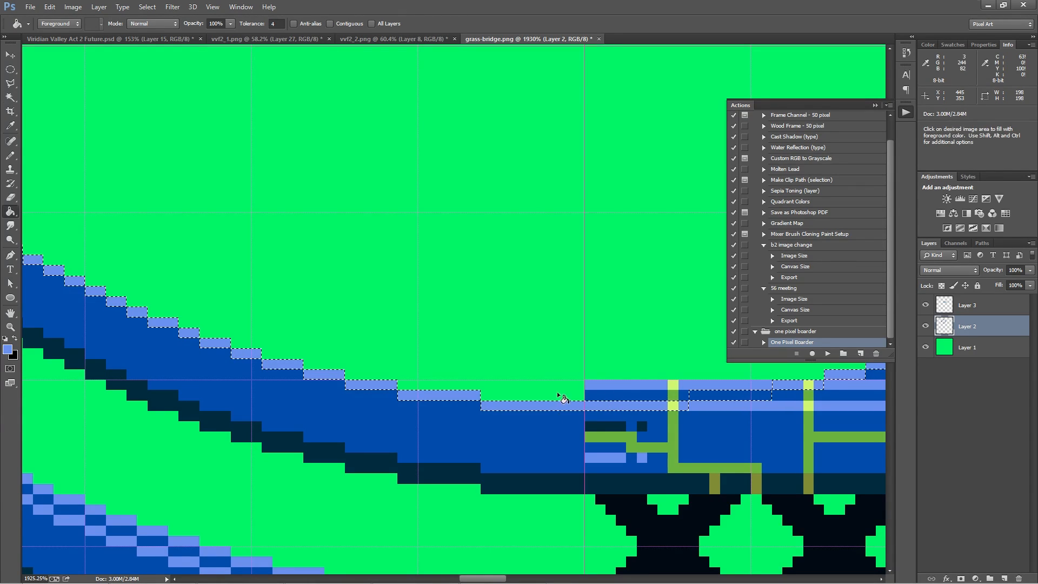
Create a one-pixel ring inside the light blue one and fill it with the bridge's medium blue
key("w")
left_click(556, 397)
left_click(828, 353)
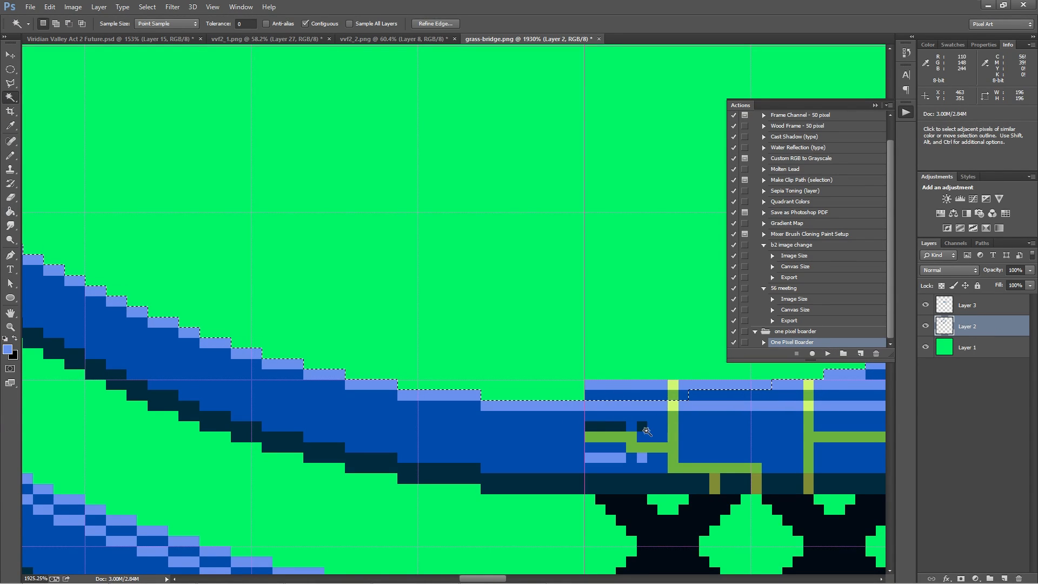
key("g")
left_click(627, 391, "alt")
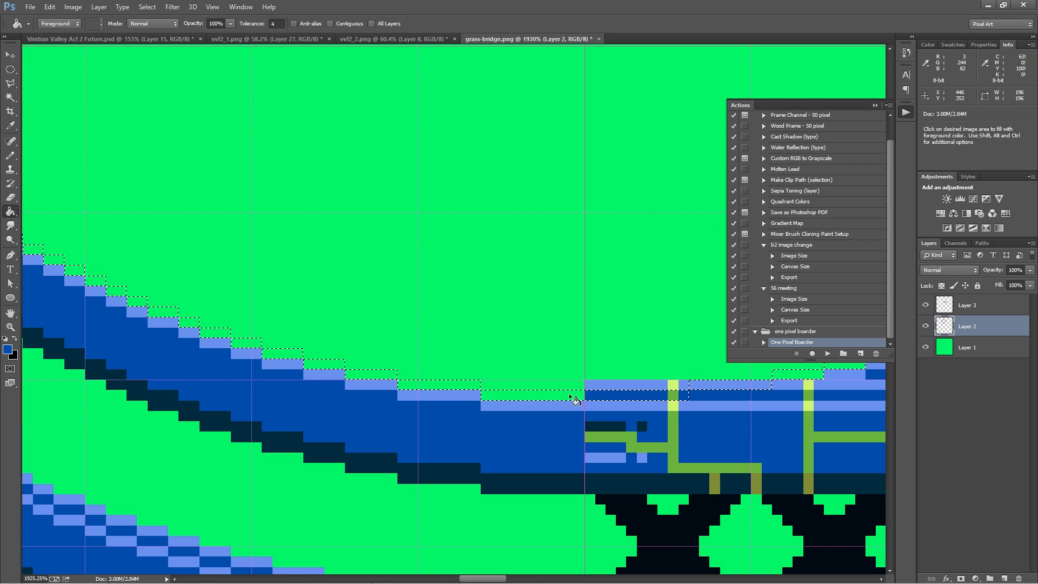
left_click(564, 397)
Create the innermost one-pixel ring and fill it with the light blue of the bridge's top edge
key("w")
left_click(620, 372)
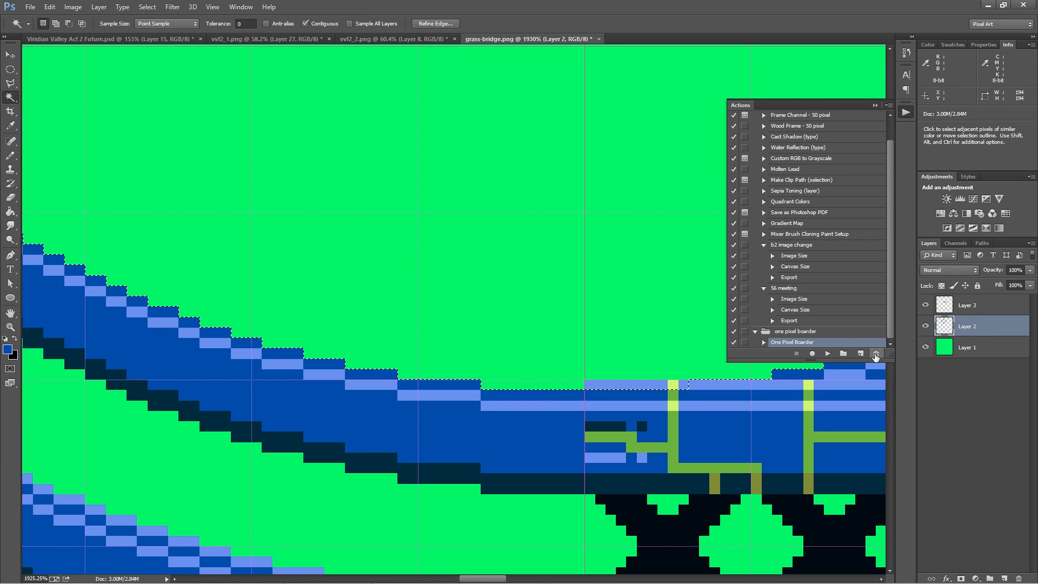
left_click(828, 353)
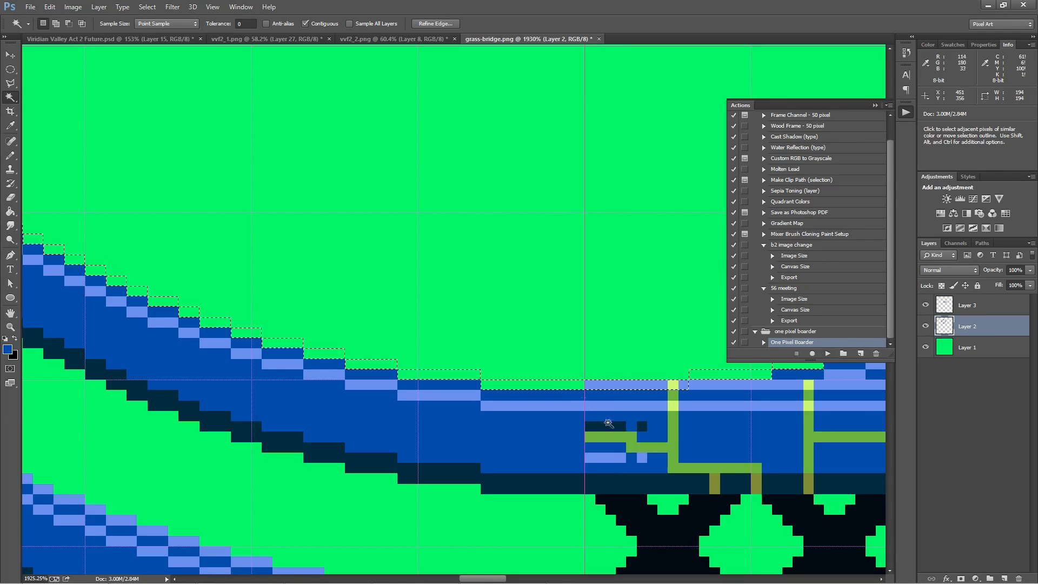
key("g")
left_click(621, 385, "alt")
left_click(560, 387)
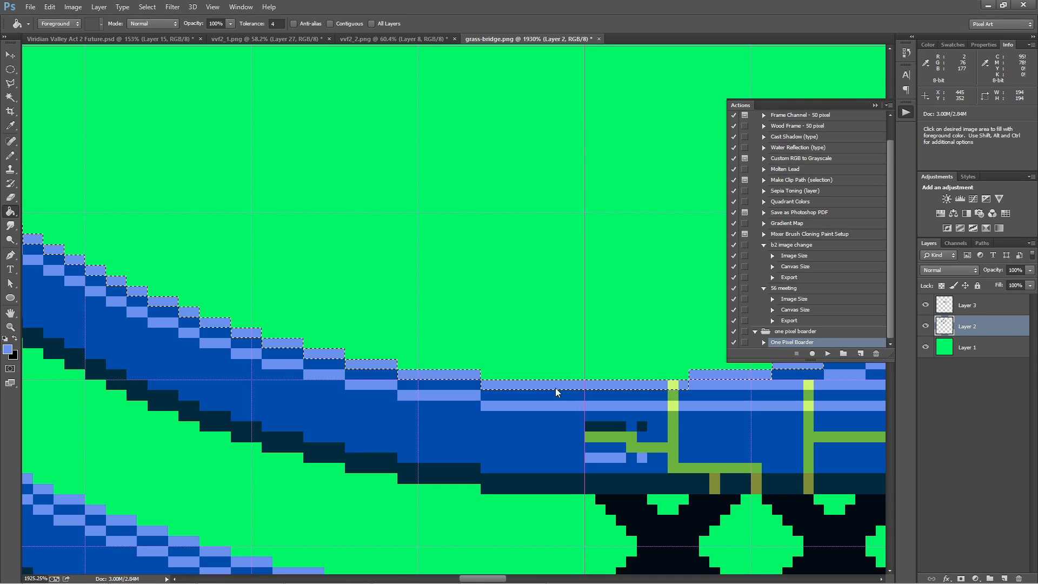
Move the separate double-X truss pattern beside the loop's lower-left curve and cut and paste it onto its own new layer
scroll(584, 239, "down", 10)
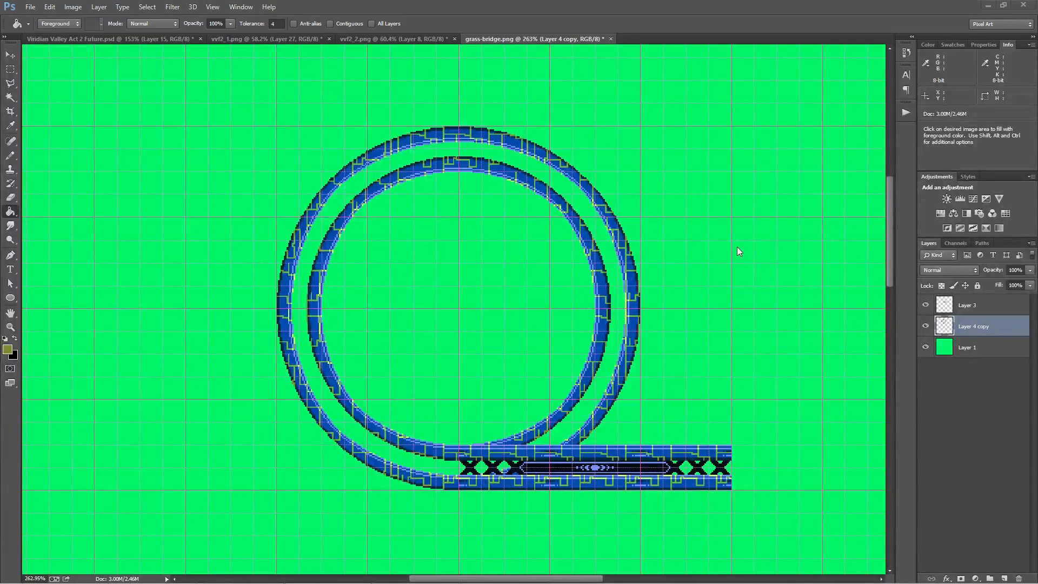
scroll(740, 241, "down", 5)
left_click_drag(766, 368, 644, 229)
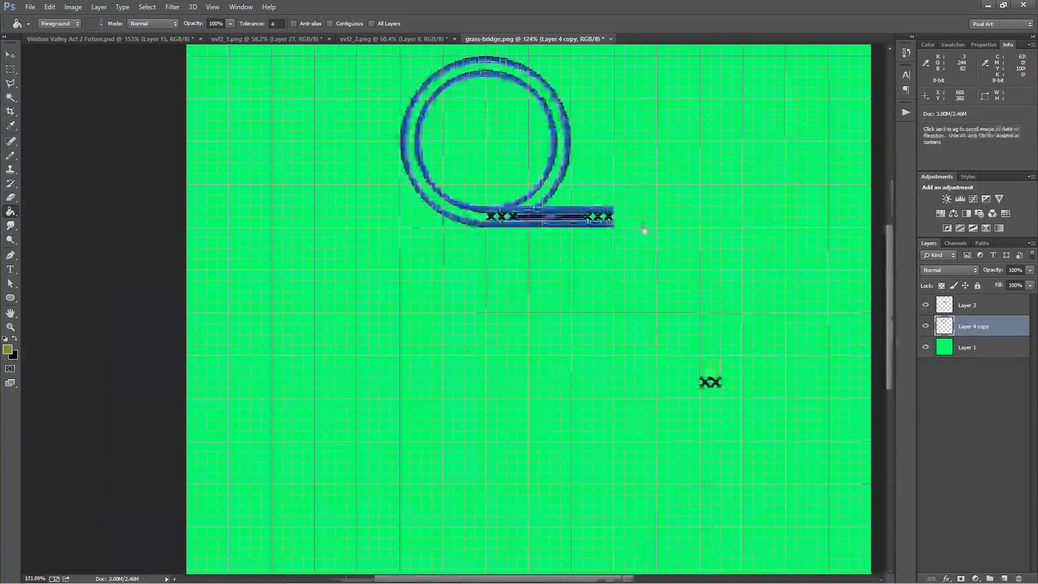
scroll(712, 352, "up", 4)
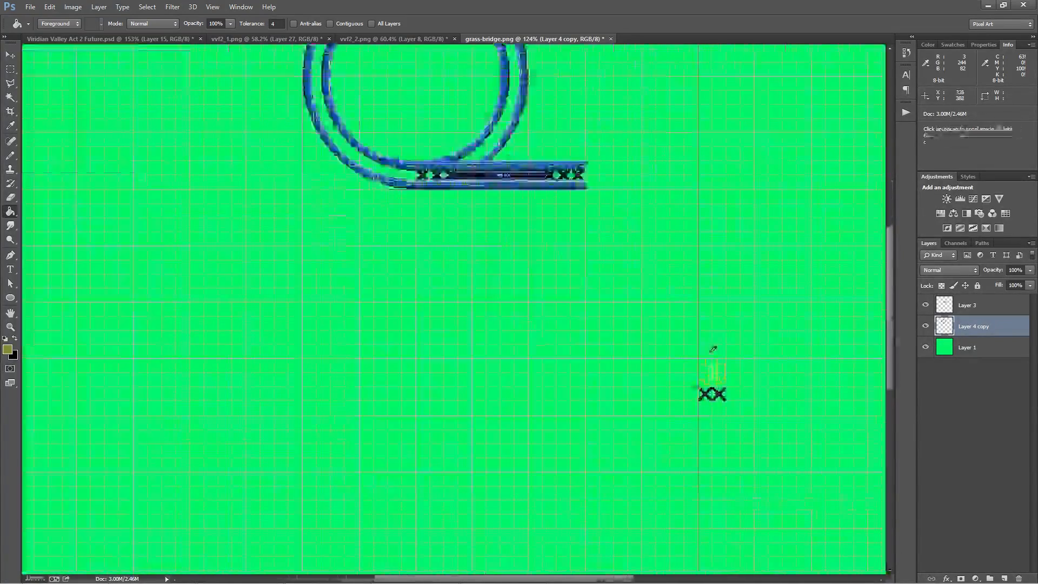
left_click(14, 70)
left_click_drag(667, 405, 782, 374)
mouse_move(736, 386)
left_mouse_down()
mouse_move(331, 195)
mouse_move(679, 407)
mouse_move(749, 488)
mouse_move(644, 448)
left_mouse_up()
mouse_move(635, 444)
left_mouse_down()
mouse_move(644, 451)
mouse_move(636, 463)
left_mouse_up()
key("ctrl+d")
key("ctrl+z")
left_click_drag(697, 484, 622, 478)
key("ctrl+x")
key("ctrl+v")
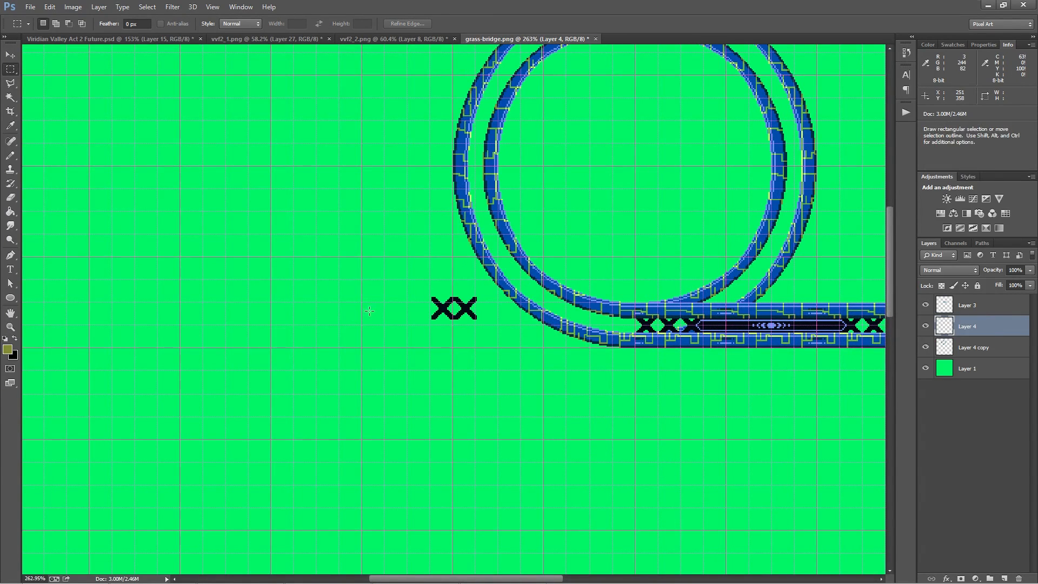
Place three staggered single-X copies between the loop's left-hand bands and move Layer 4 beneath Layer 4 copy
left_click_drag(455, 305, 426, 331)
left_click_drag(445, 348, 448, 356)
mouse_move(462, 311)
left_mouse_down()
mouse_move(416, 328)
mouse_move(443, 340)
mouse_move(440, 378)
mouse_move(427, 381)
left_mouse_up()
mouse_move(422, 364)
left_mouse_down()
mouse_move(435, 263)
mouse_move(521, 262)
mouse_move(442, 263)
mouse_move(419, 195)
mouse_move(415, 207)
mouse_move(407, 132)
left_mouse_up()
scroll(520, 255, "up", 5)
left_click_drag(967, 326, 968, 358)
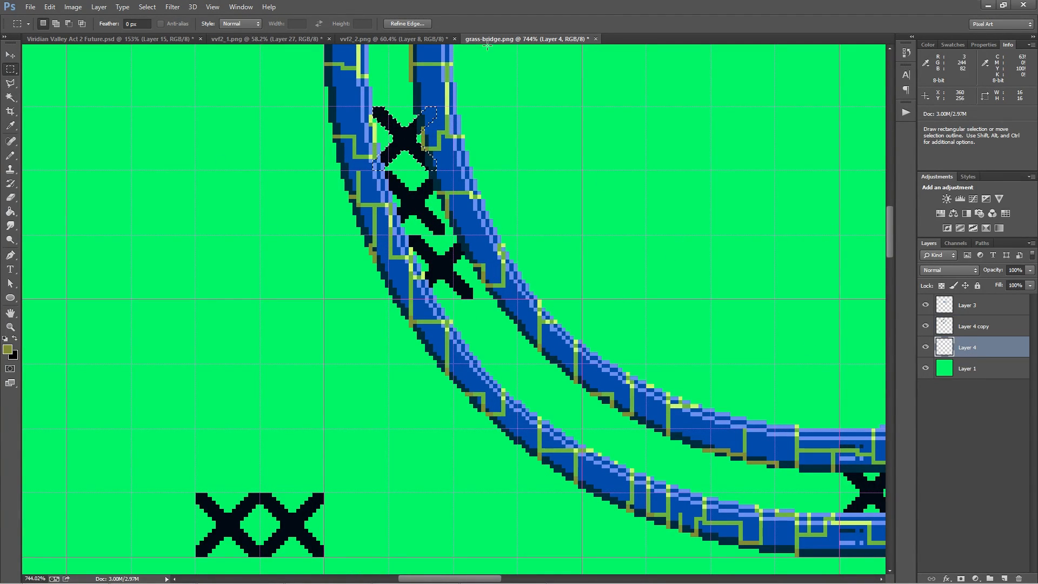
Delete the three X copies between the loop's bands and clear the selection
scroll(472, 285, "down", 3)
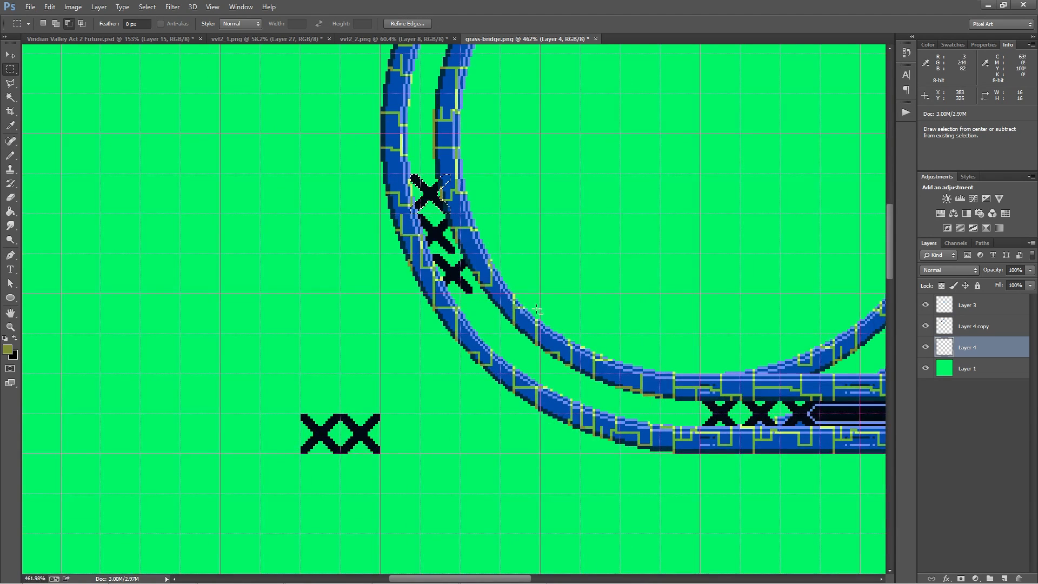
left_click_drag(318, 156, 623, 349)
key("Delete")
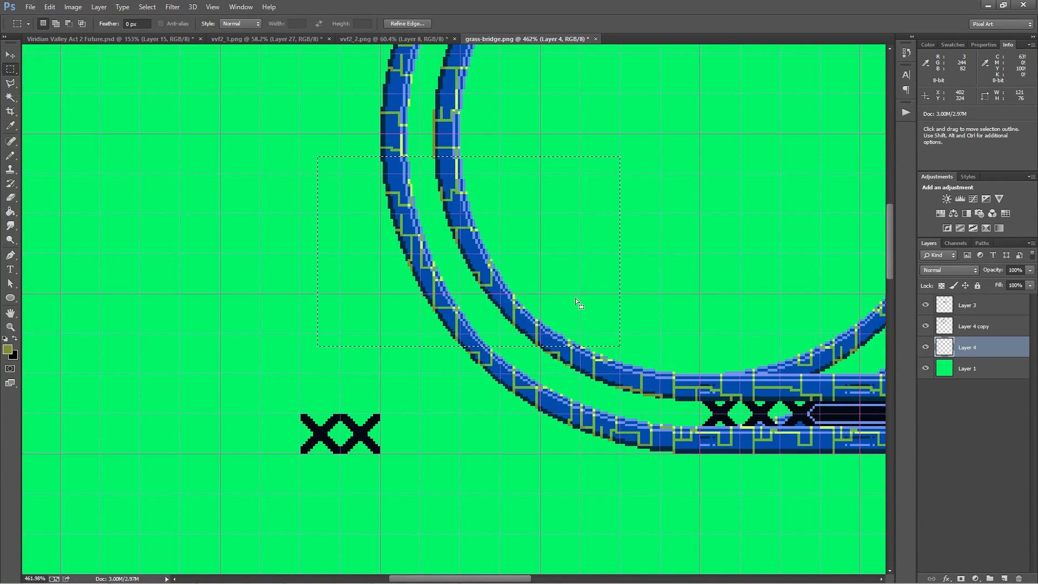
key("ctrl+d")
Duplicate the double-X pattern end to end below the loop to form a continuous horizontal row of 16 X shapes
scroll(262, 475, "down", 3)
left_click_drag(274, 469, 374, 409)
left_click_drag(352, 357, 457, 444)
left_click_drag(420, 400, 372, 500)
left_click_drag(370, 489, 516, 492)
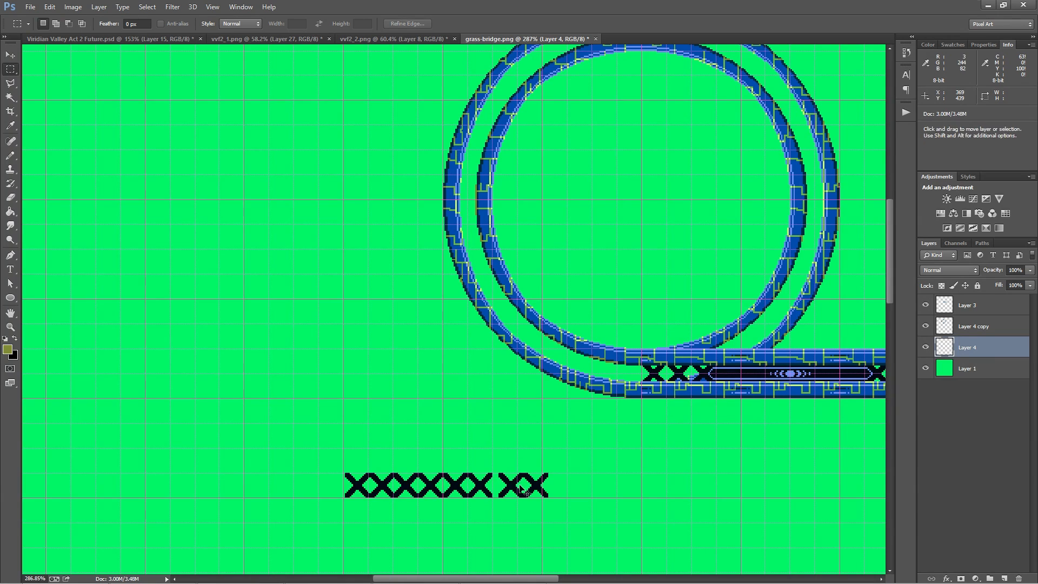
left_click_drag(523, 484, 715, 498)
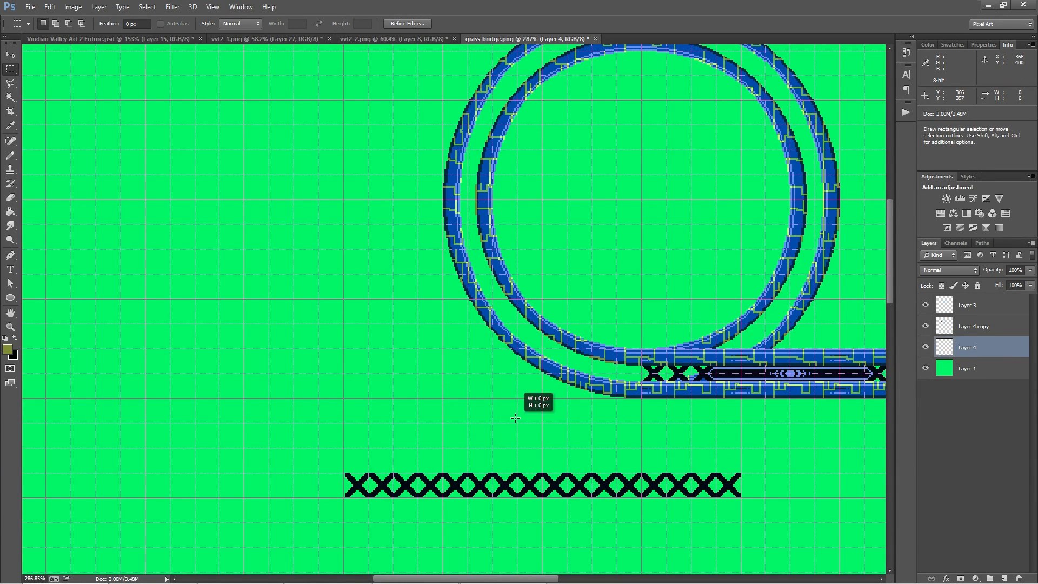
Select the whole row of X shapes and trim the selection to 256 by 16 px
left_click_drag(346, 471, 750, 497)
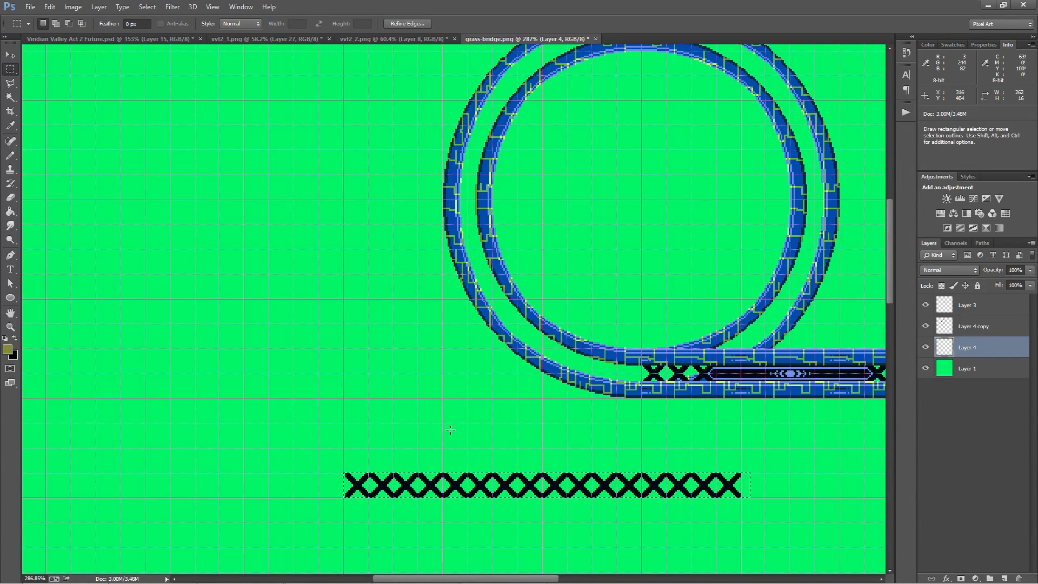
key("alt")
left_click_drag(787, 503, 741, 462)
scroll(517, 527, "down", 1)
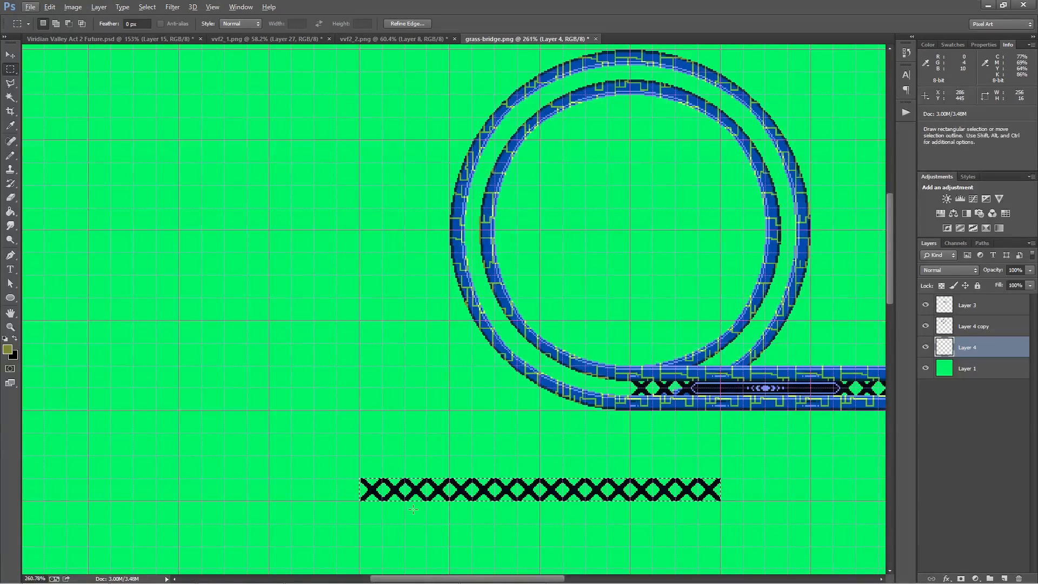
Warp the selected row of X shapes with the Arc style at a bend of 100%
right_click(509, 489)
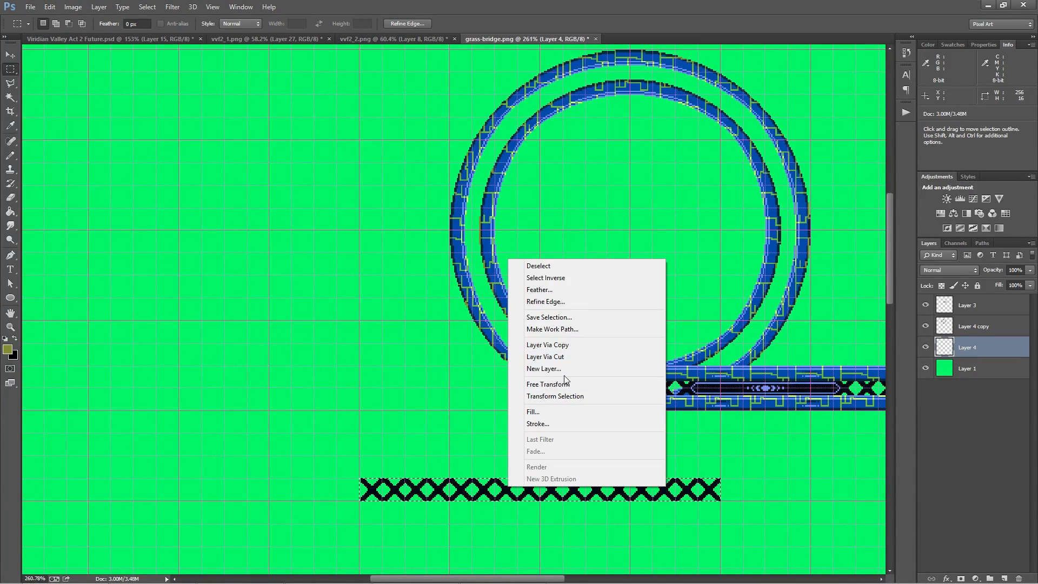
left_click(628, 385)
right_click(576, 494)
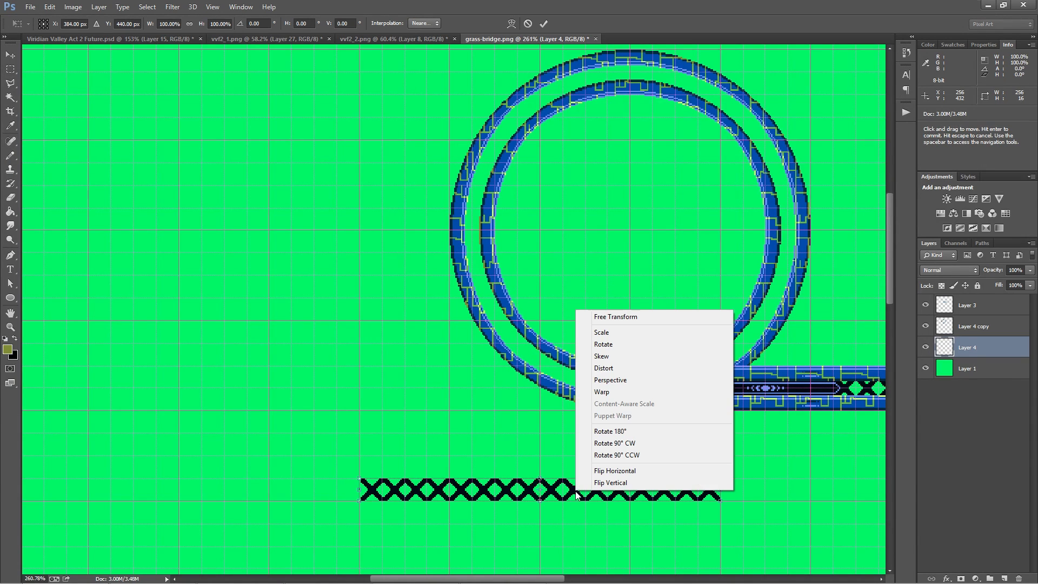
left_click(627, 392)
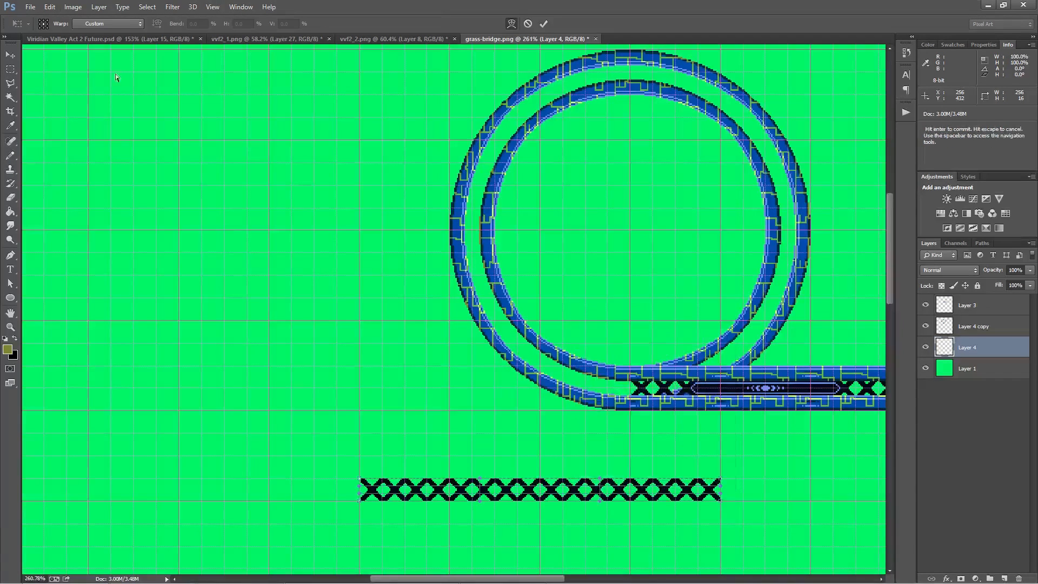
left_click(119, 23)
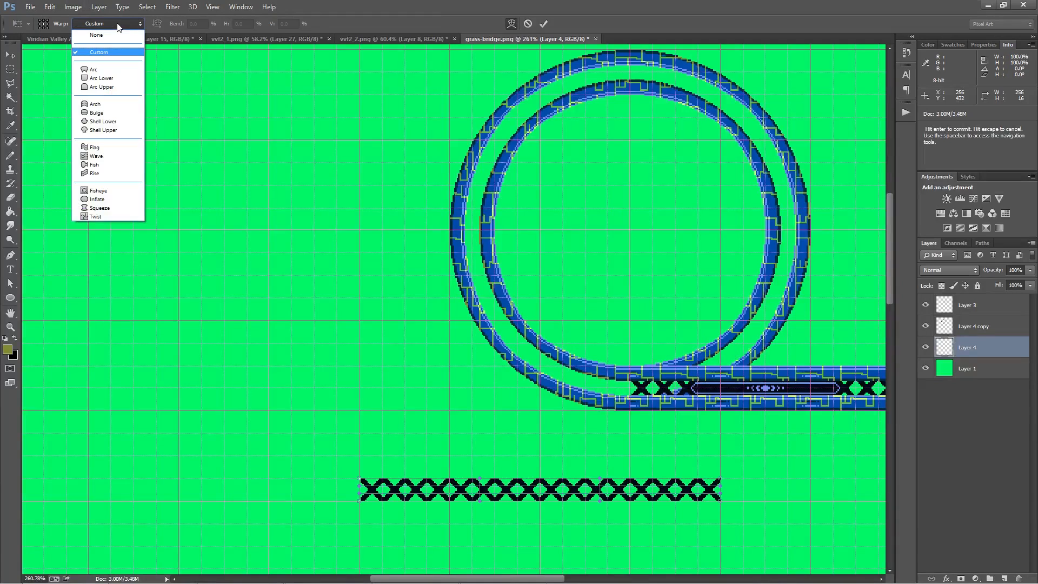
left_click(100, 69)
type("100")
key("Return")
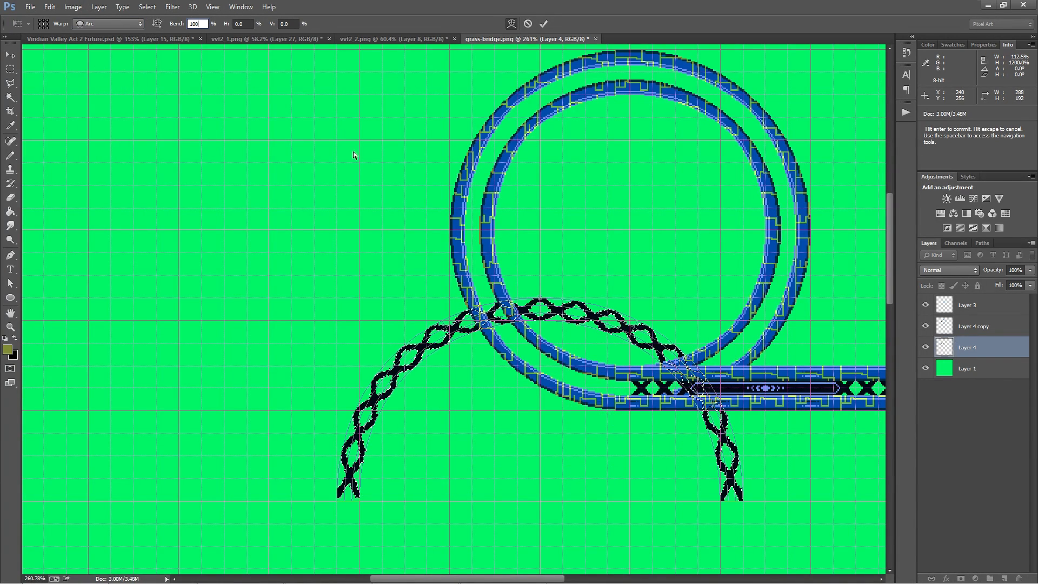
Scale the arched X strip to 82.29% with Free Transform and fit it between the bands of the loop's upper half
right_click(436, 327)
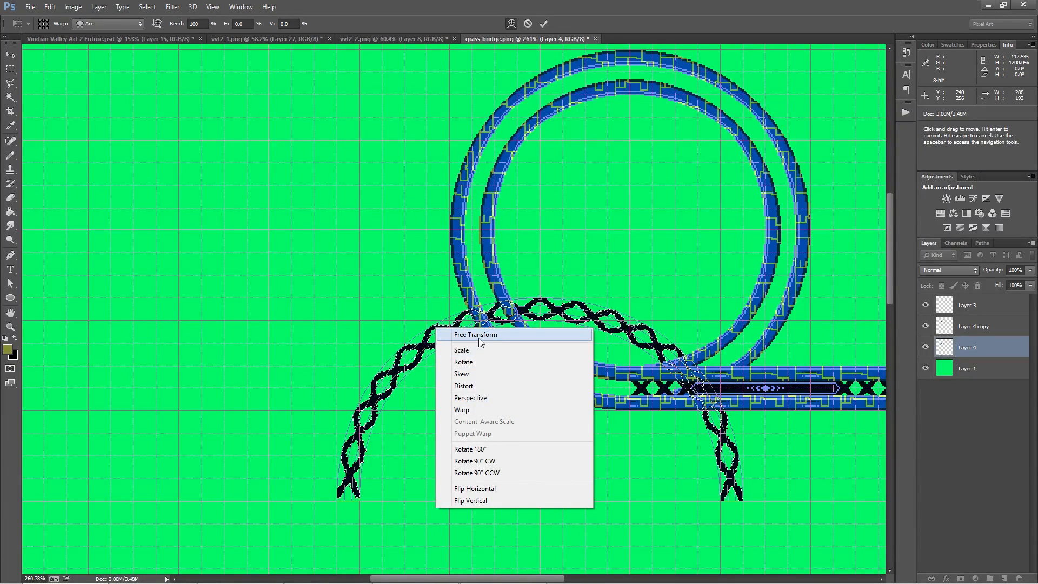
left_click(475, 352)
left_click_drag(643, 300, 603, 264)
key("space")
left_click_drag(750, 157, 715, 182)
mouse_move(656, 262)
left_mouse_down()
mouse_move(643, 241)
mouse_move(647, 254)
left_mouse_up()
scroll(597, 259, "up", 3)
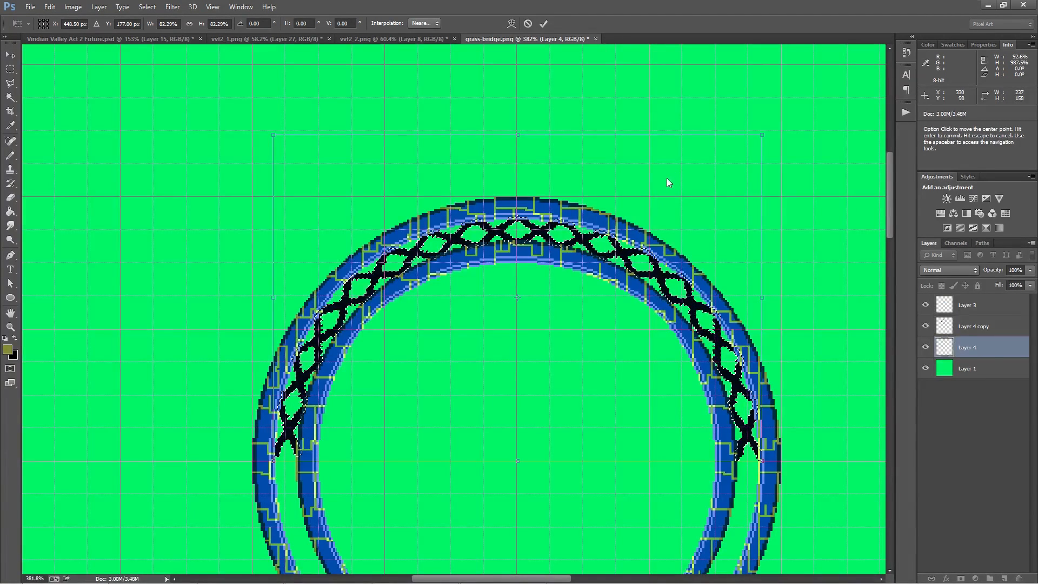
key("alt+space")
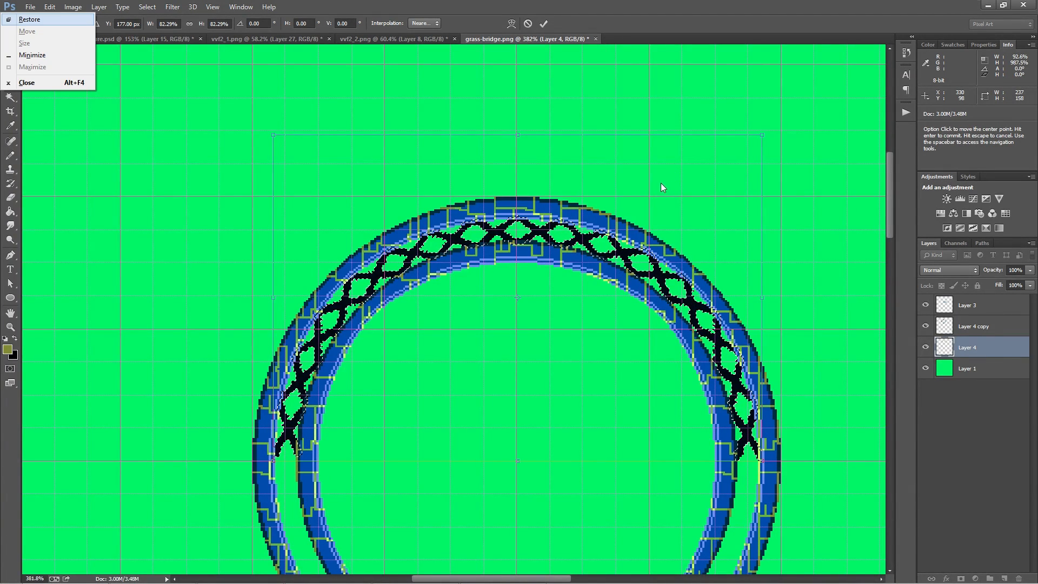
left_click(614, 201)
key("Return")
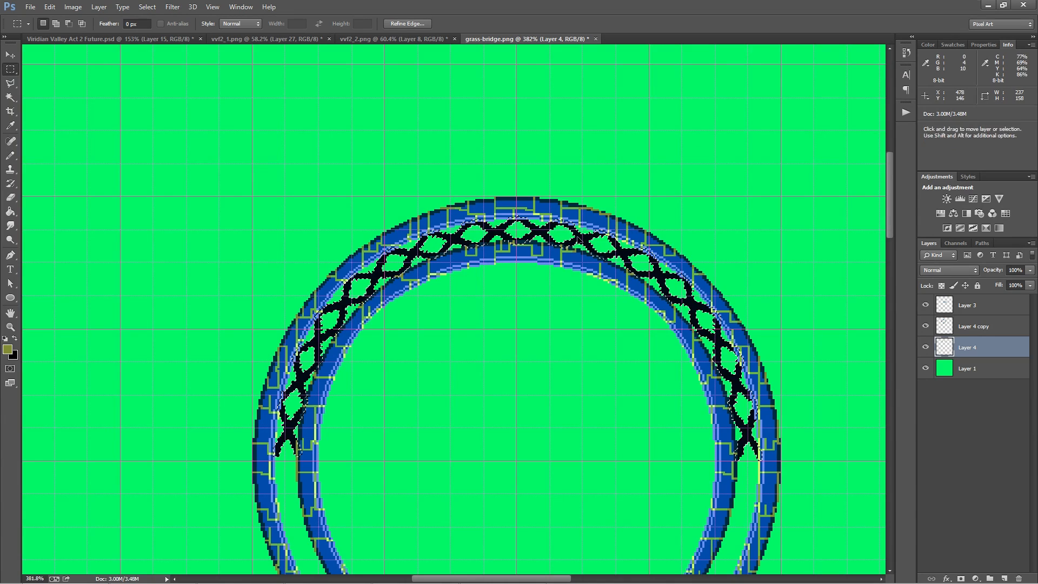
Duplicate the arched X strip, flip the copy vertically with a height of -100%, and fit it between the loop's lower bands
scroll(557, 146, "down", 3)
left_click_drag(233, 99, 768, 345)
left_click_drag(594, 263, 564, 173, "ctrl+alt")
right_click(560, 149)
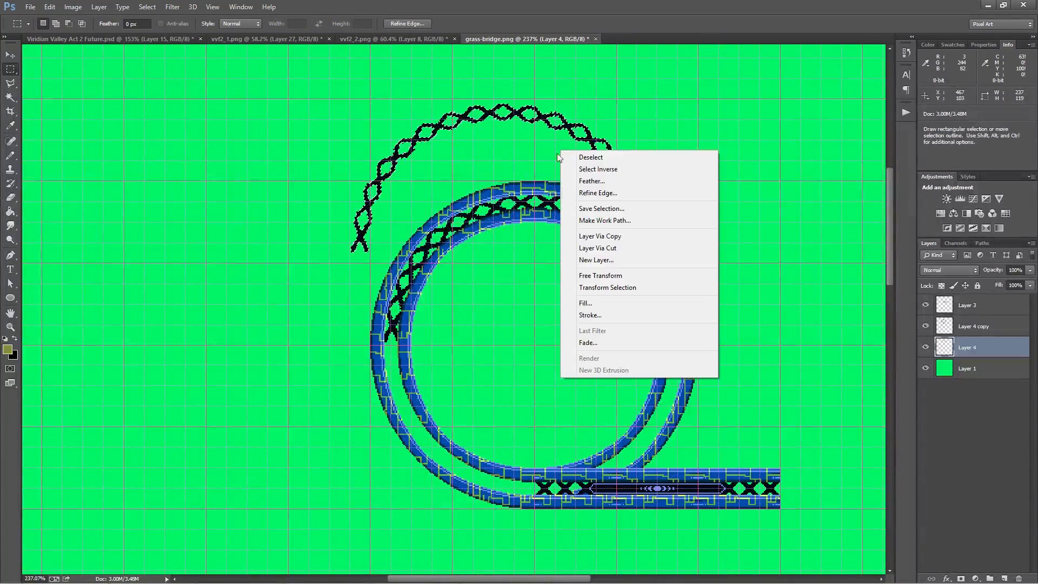
left_click(653, 274)
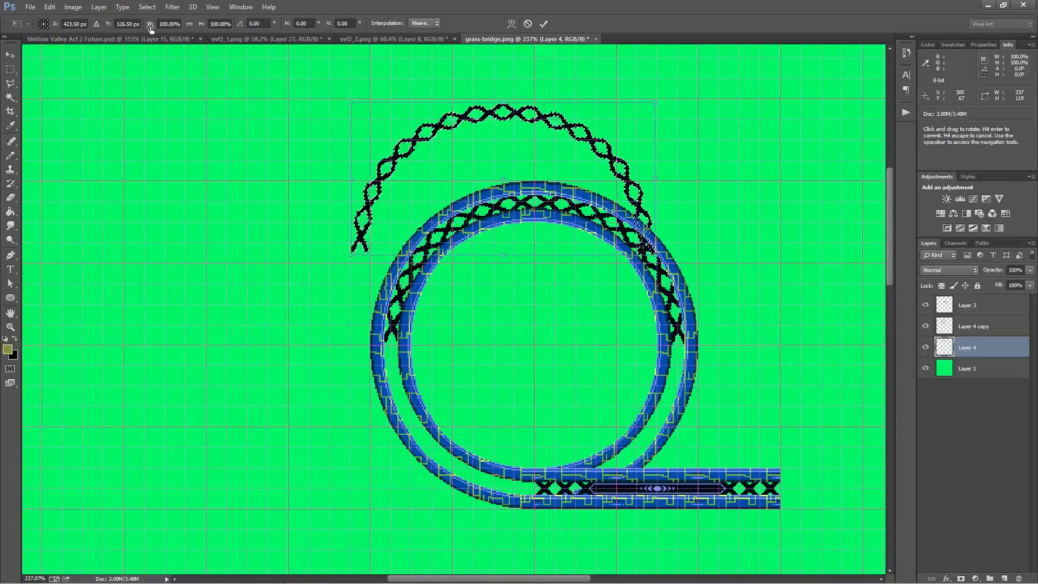
key("Return")
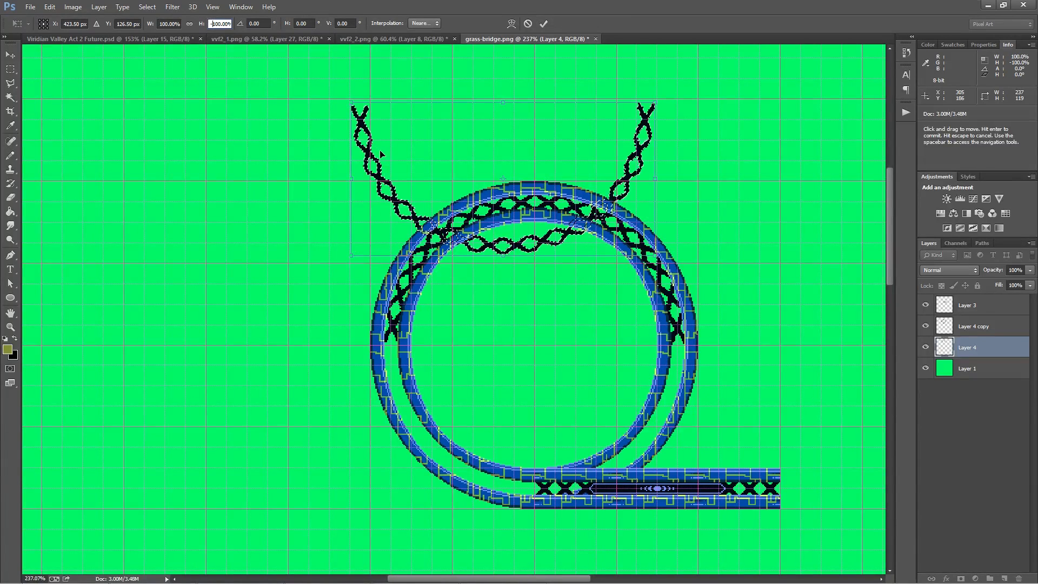
key("Return")
left_click_drag(470, 169, 519, 420)
Examine the gap where the upper and lower X strips meet at the loop's left side, and compare with Layer 4 hidden
scroll(343, 346, "up", 8)
scroll(528, 419, "down", 4)
scroll(519, 406, "up", 6)
scroll(469, 301, "up", 4)
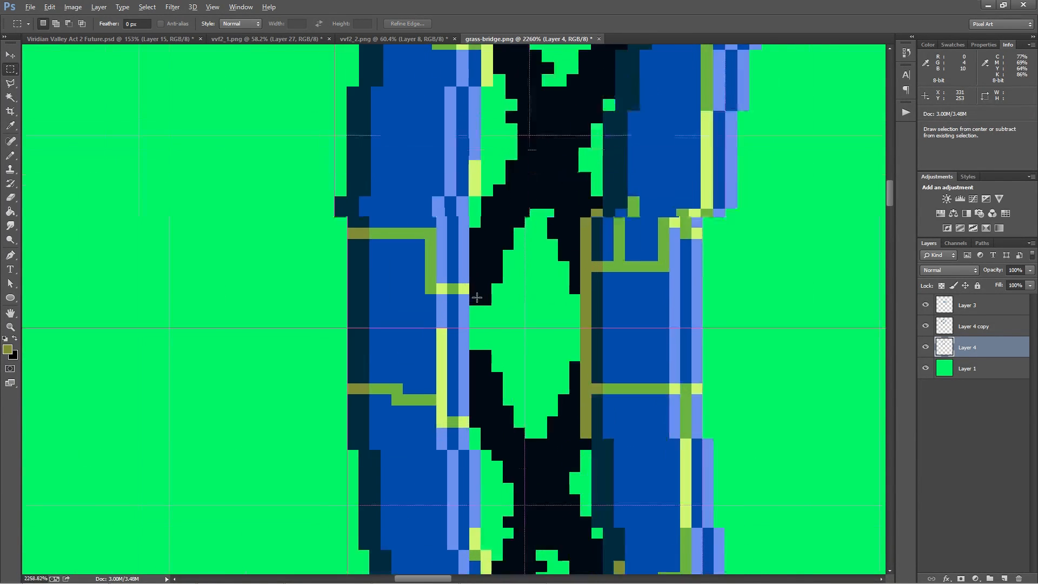
scroll(499, 282, "down", 10)
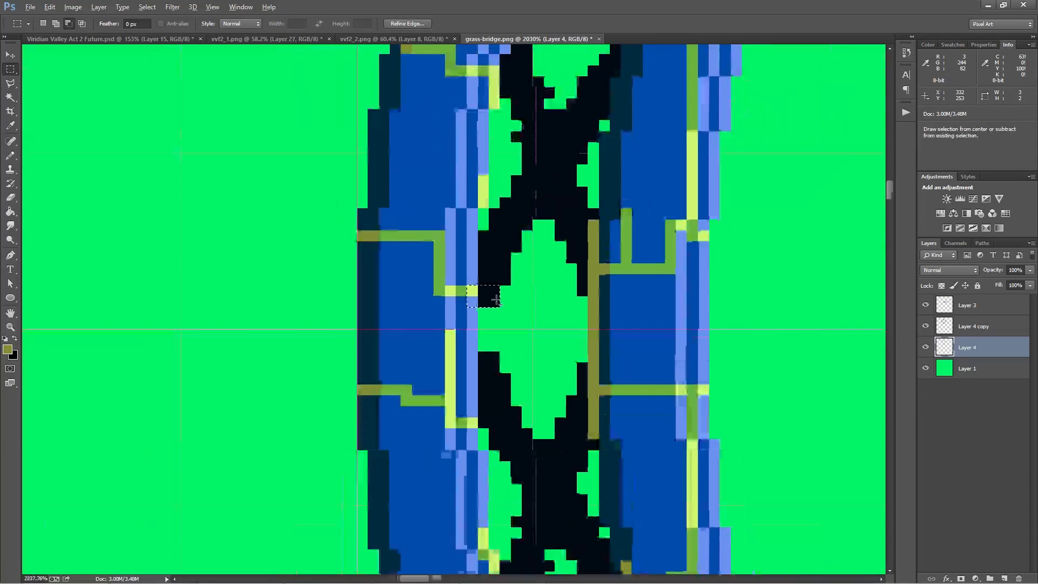
scroll(511, 307, "down", 1)
left_click_drag(681, 275, 535, 283)
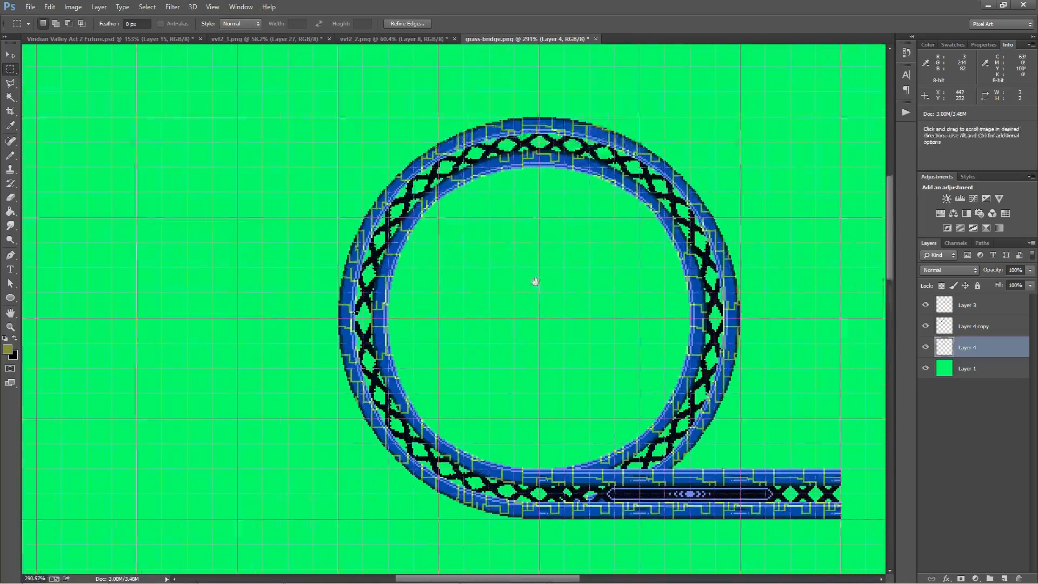
left_click(926, 349)
left_click(926, 349)
Nudge the upper half of the X strip down 1 px and the lower half up 1 px, and clear the selection
left_click_drag(318, 111, 808, 318)
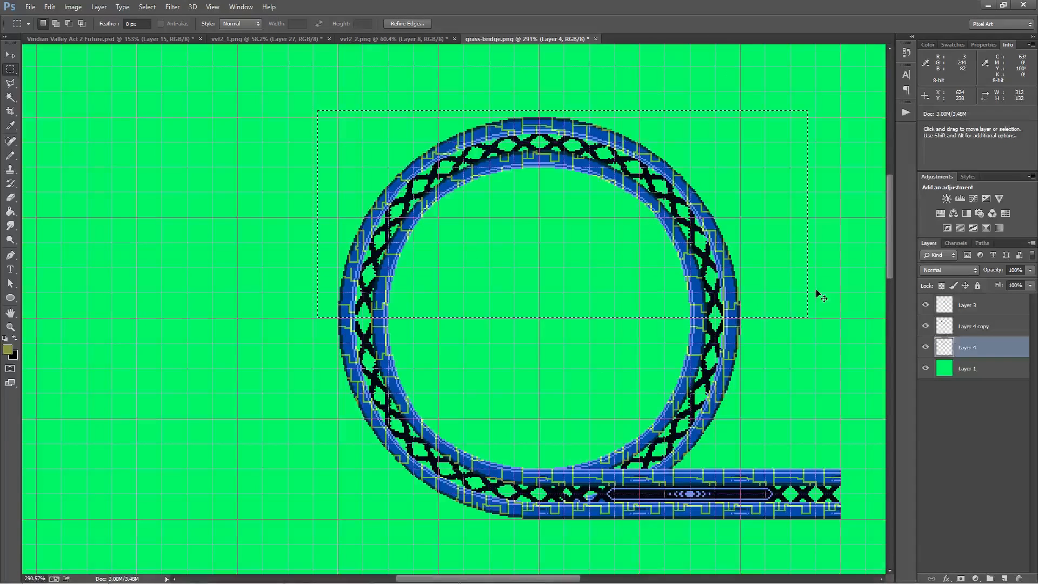
key("ctrl+Down")
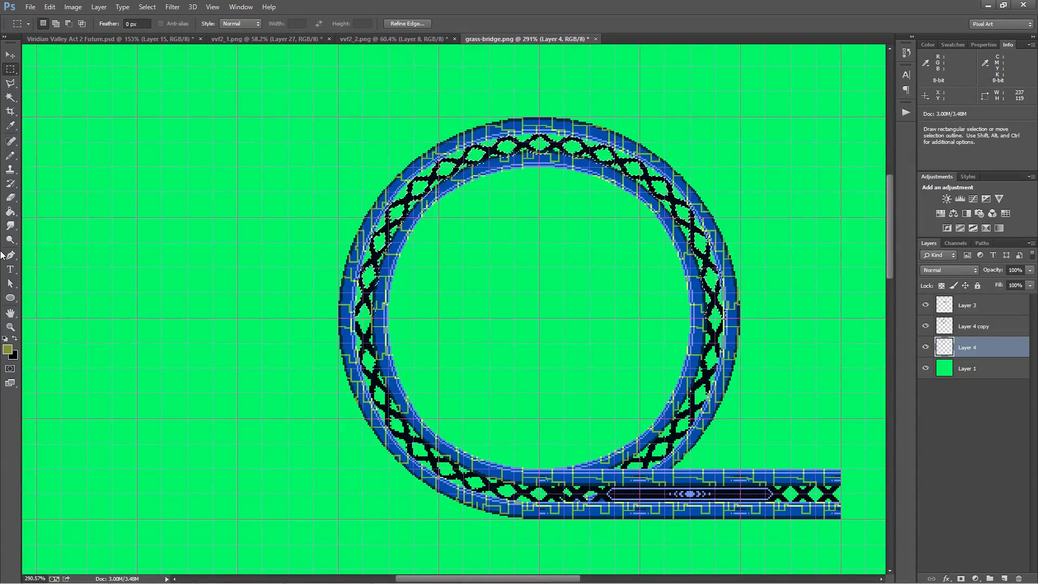
left_click_drag(346, 536, 353, 542)
left_click_drag(293, 559, 807, 317)
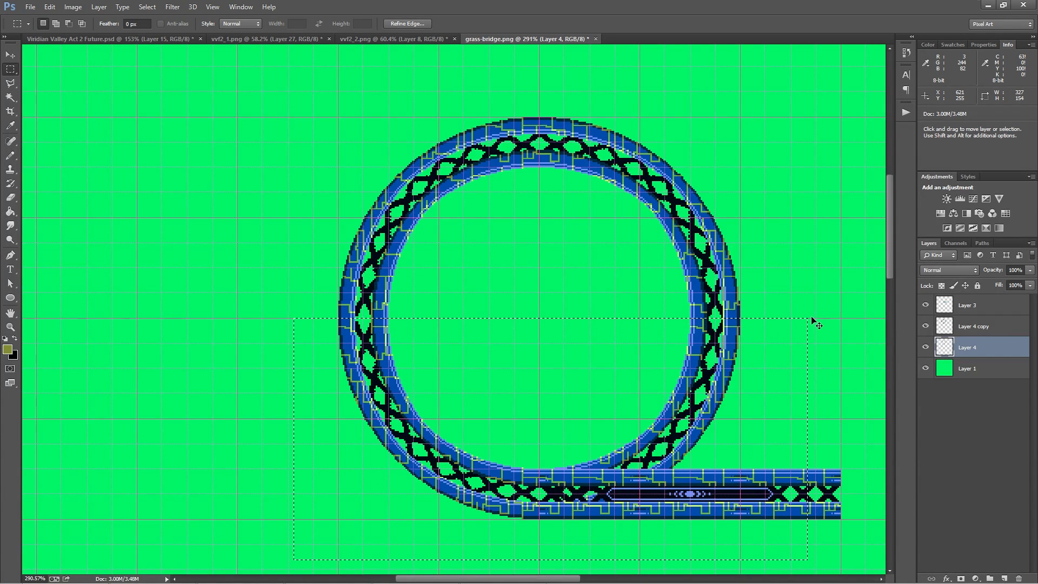
key("ctrl+x")
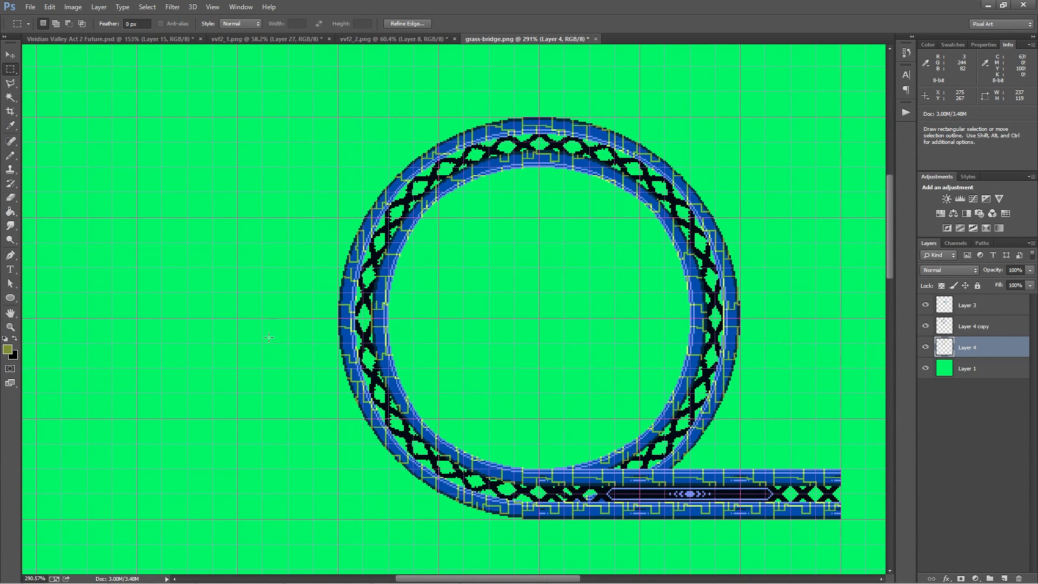
left_click(267, 336)
Join the upper and lower X strips at the loop's left side with black pixels, using a 2 px Pencil
scroll(374, 347, "up", 4)
scroll(375, 347, "up", 15)
key("b")
left_click(305, 301, "alt")
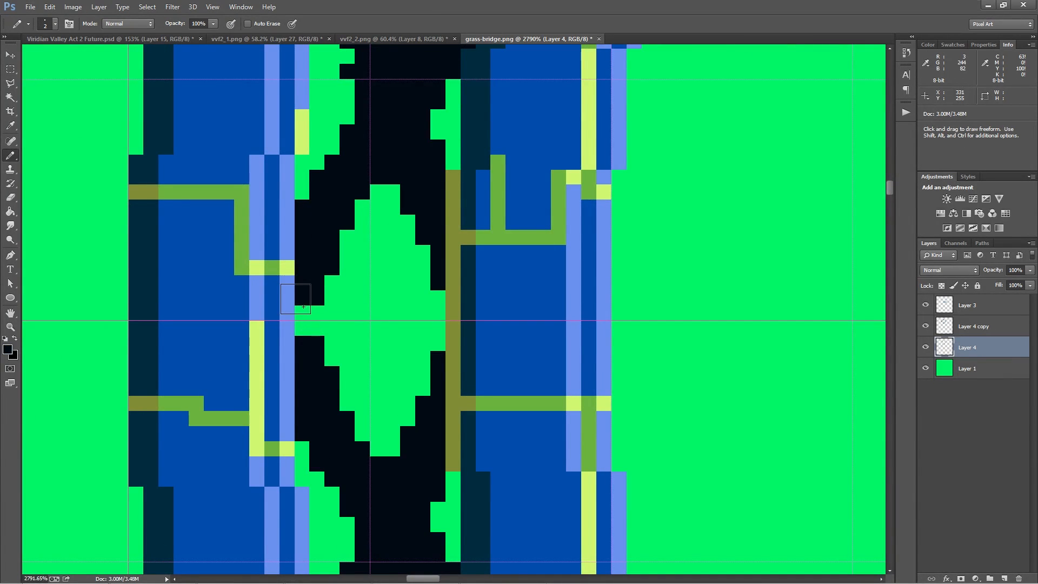
left_click(320, 323)
left_click(461, 306)
left_click(461, 335)
scroll(465, 344, "down", 16)
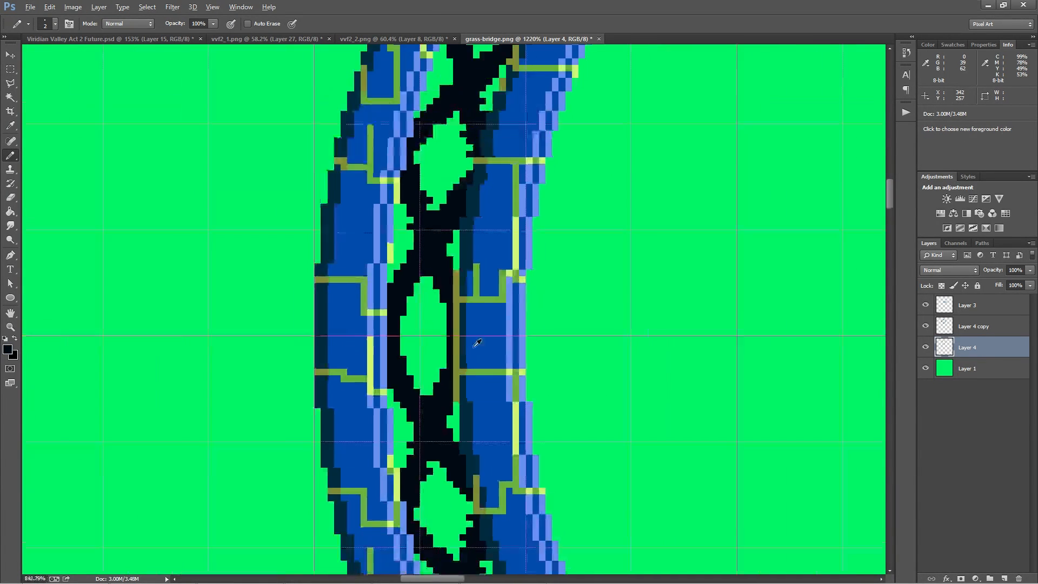
left_click_drag(641, 366, 97, 363)
scroll(403, 334, "up", 5)
scroll(404, 335, "up", 2)
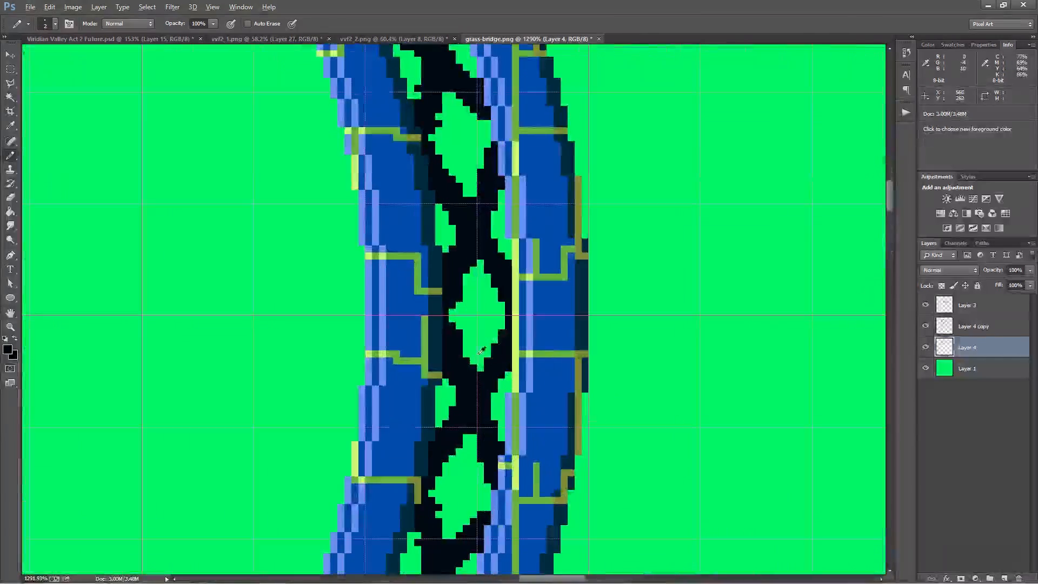
scroll(465, 346, "down", 5)
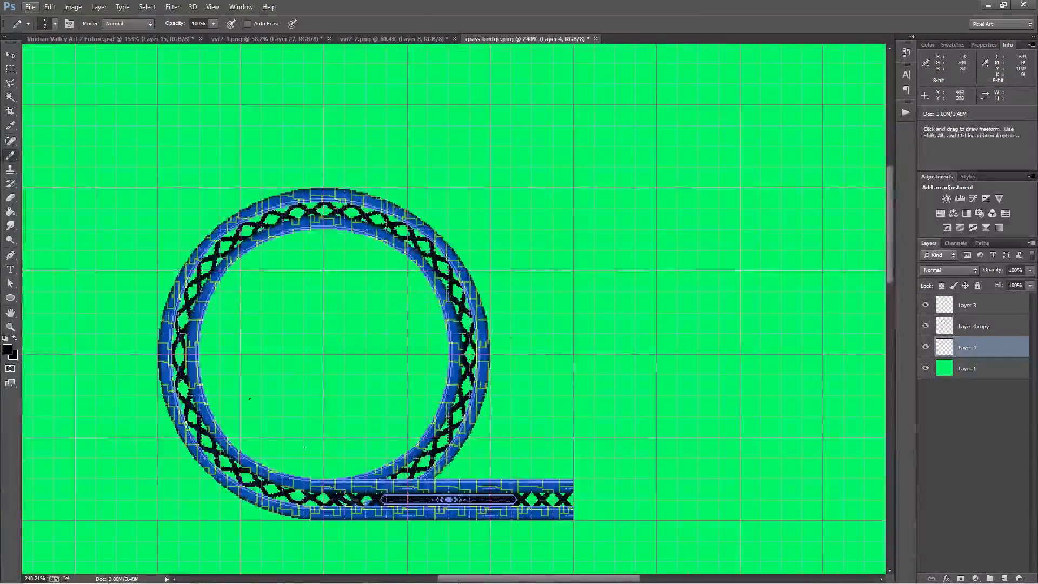
Select the right half of the circular X strip on Layer 4 and delete it
left_click(10, 69)
left_click_drag(628, 236, 681, 149)
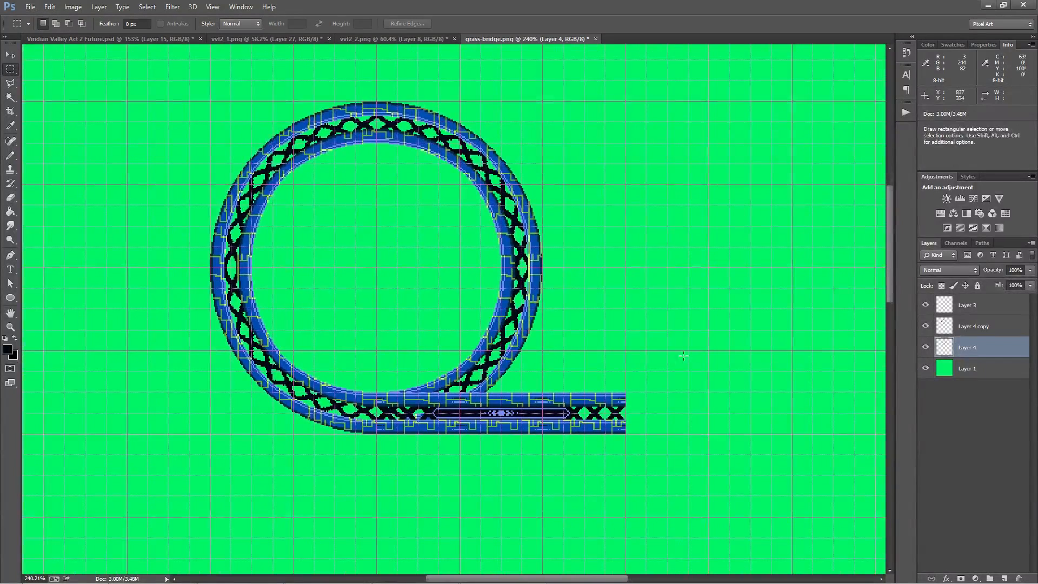
left_click_drag(377, 81, 673, 538)
key("Delete")
Duplicate the X strip's left half, mirror it with a width of -100%, fit it into the loop's right side and deselect
left_click_drag(158, 69, 377, 479)
left_click_drag(297, 331, 652, 331)
right_click(649, 296)
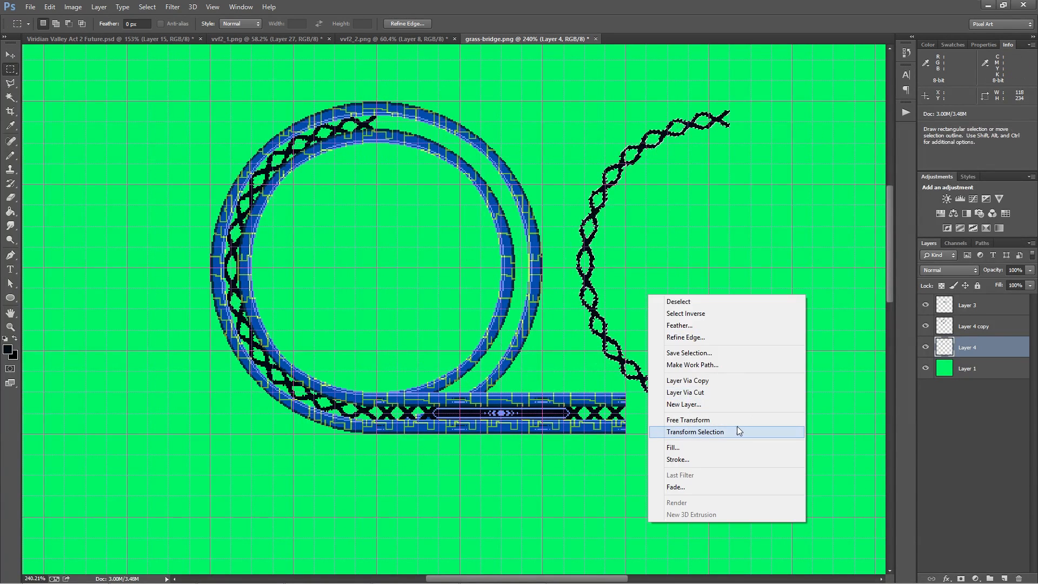
left_click(725, 420)
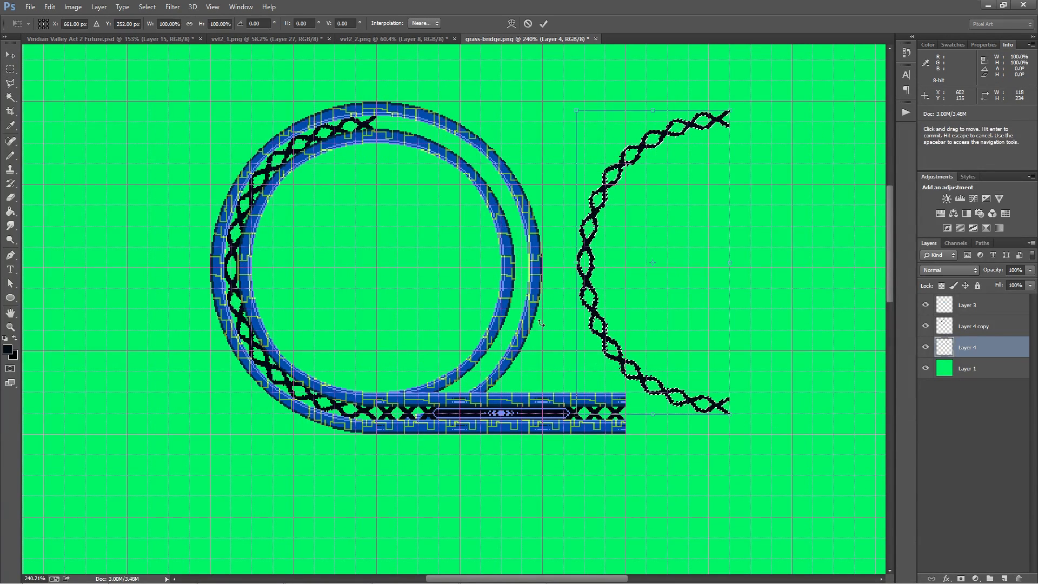
left_click(157, 24)
key("Home")
type("-")
key("Return")
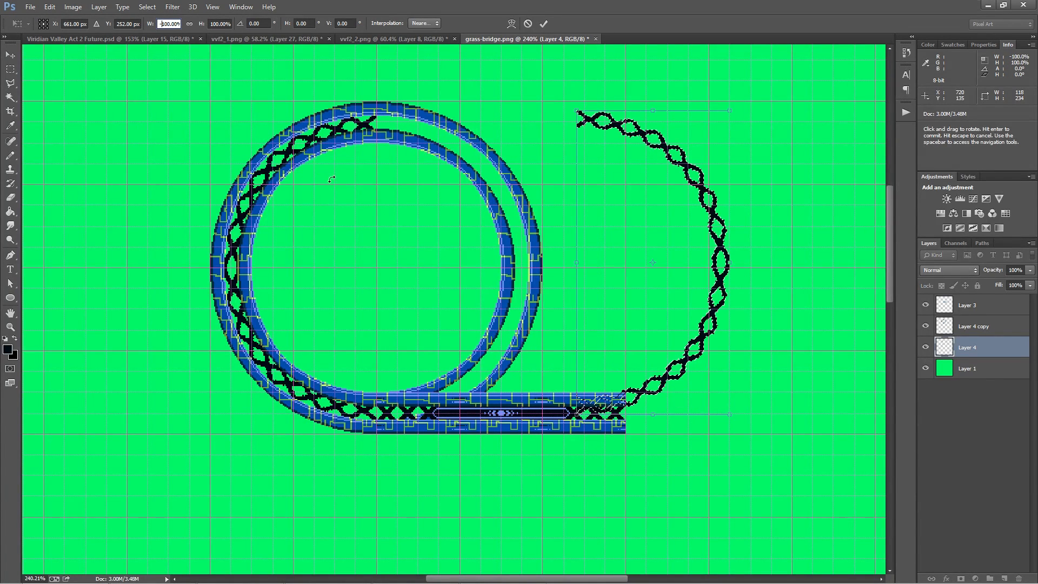
key("Return")
left_click_drag(711, 195, 510, 201)
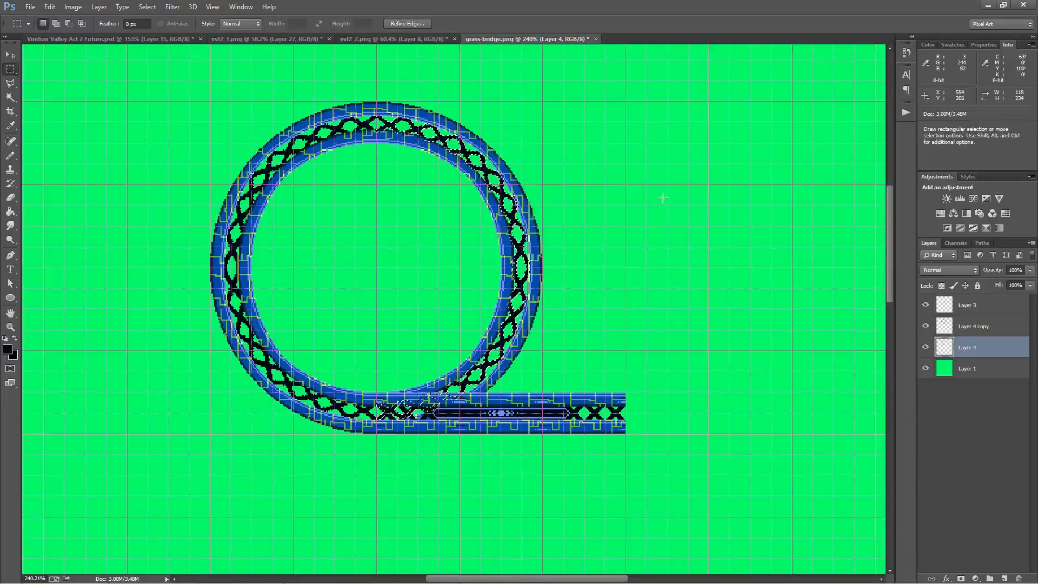
key("ctrl+d")
Hide the grid and examine the X strip along the loop's upper-left curve
key("ctrl+apostrophe")
left_click_drag(529, 378, 594, 386)
scroll(287, 142, "up", 2)
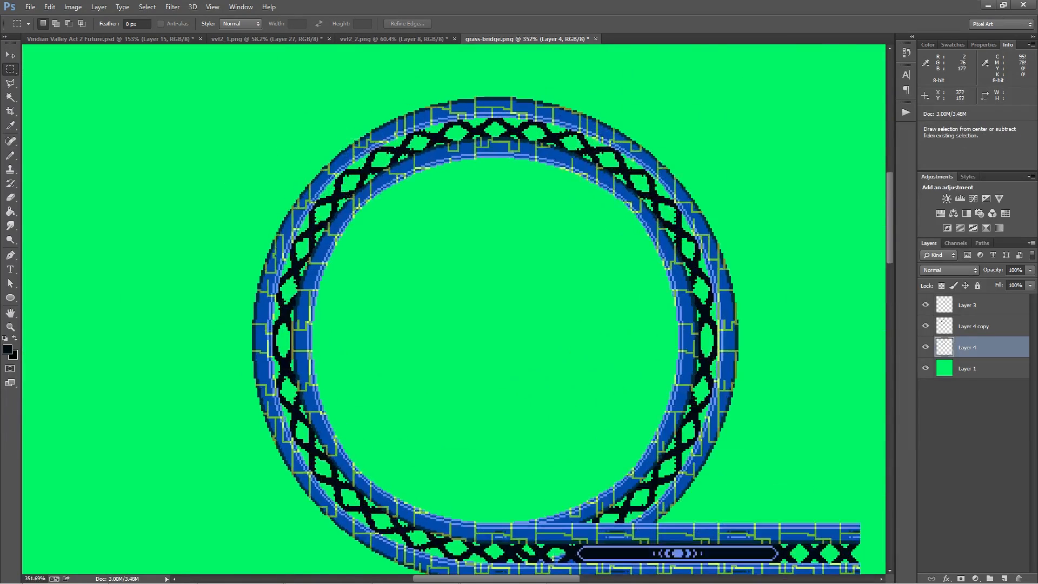
scroll(362, 166, "up", 2)
scroll(362, 167, "up", 2)
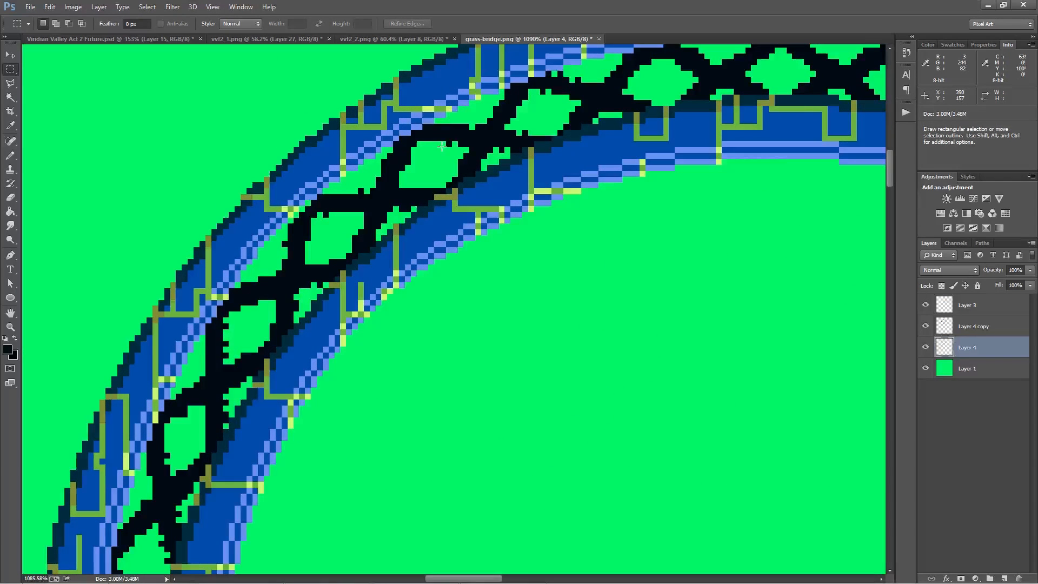
Switch to the Eraser in Pencil mode and reduce its size to 1 px
key("e")
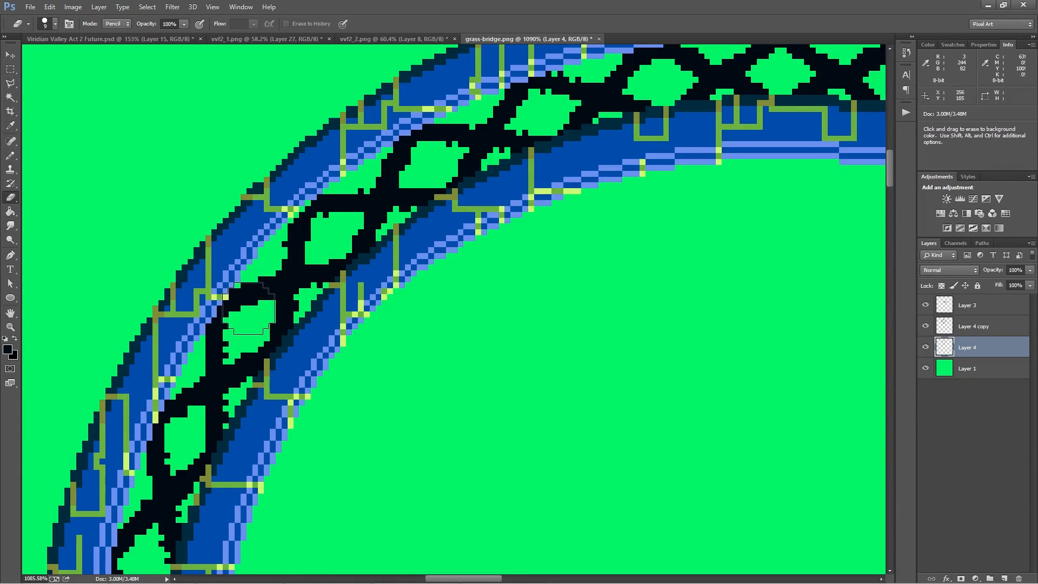
key("bracketleft")
key("bracketleft")
key("bracketleft")
key("bracketleft")
key("bracketleft")
key("bracketleft")
key("bracketleft")
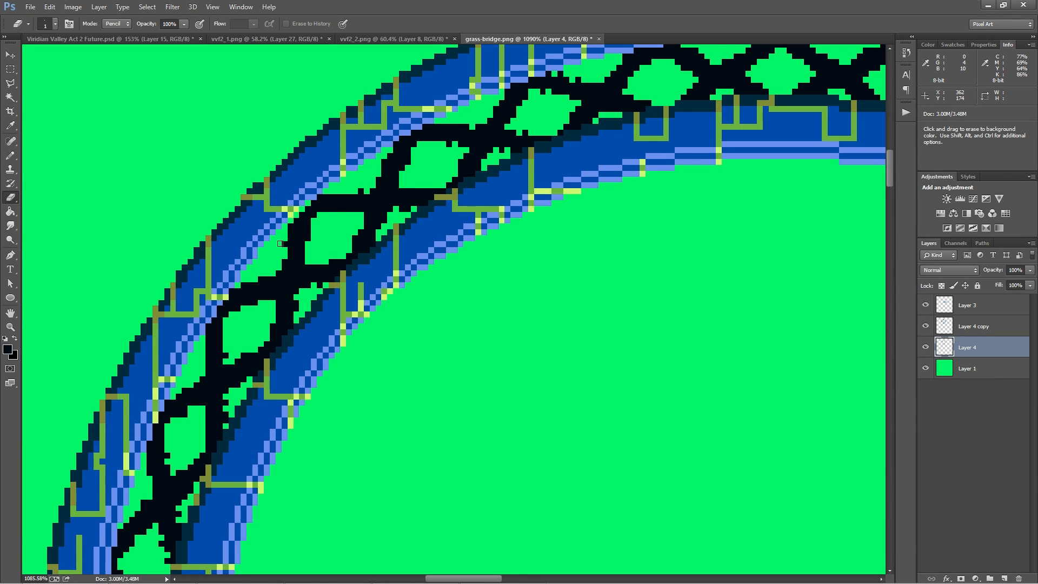
scroll(282, 243, "down", 10)
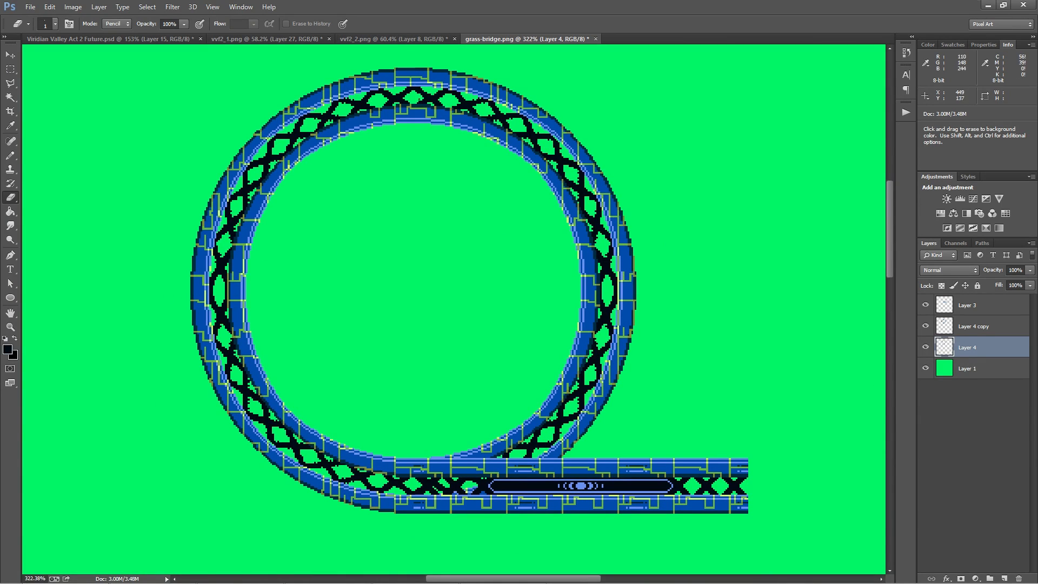
Show the grid, copy the loop's 128 by 128 px upper-left quarter to a new layer right of the loop, and duplicate it
left_click(10, 70)
key("ctrl+apostrophe")
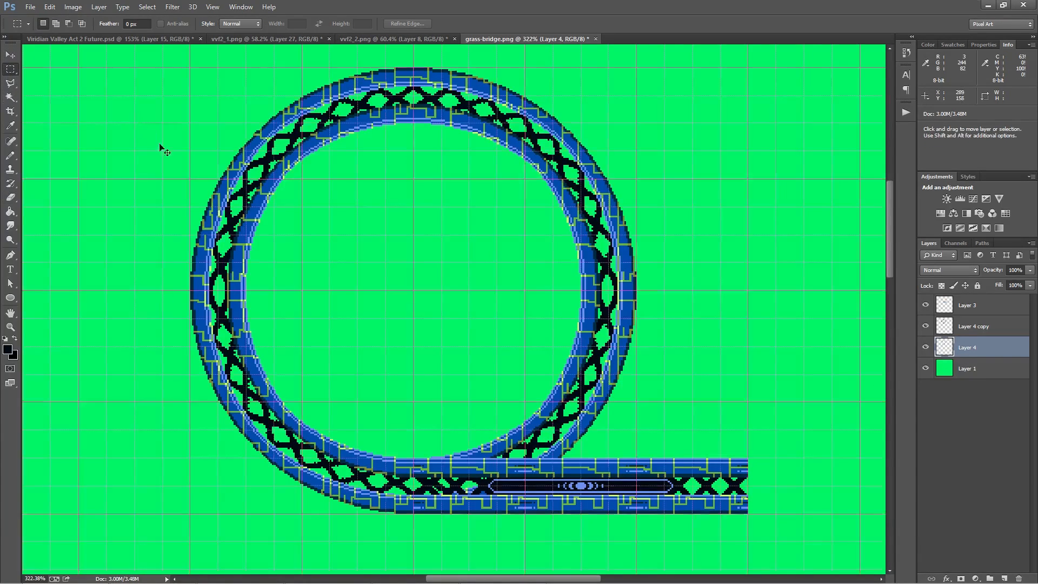
left_click_drag(187, 290, 414, 67)
scroll(344, 163, "down", 5)
left_click_drag(284, 162, 313, 127)
key("ctrl+z")
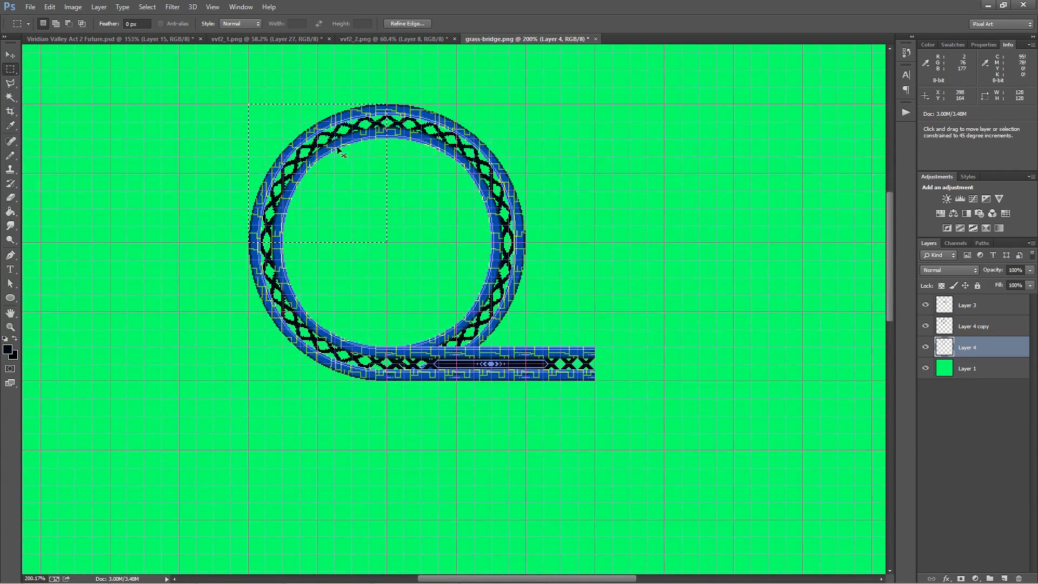
key("ctrl+j")
left_click_drag(286, 183, 719, 236)
Flip the duplicated quarter horizontally with a width of -100% and join it to the first quarter as a half loop
right_click(713, 225)
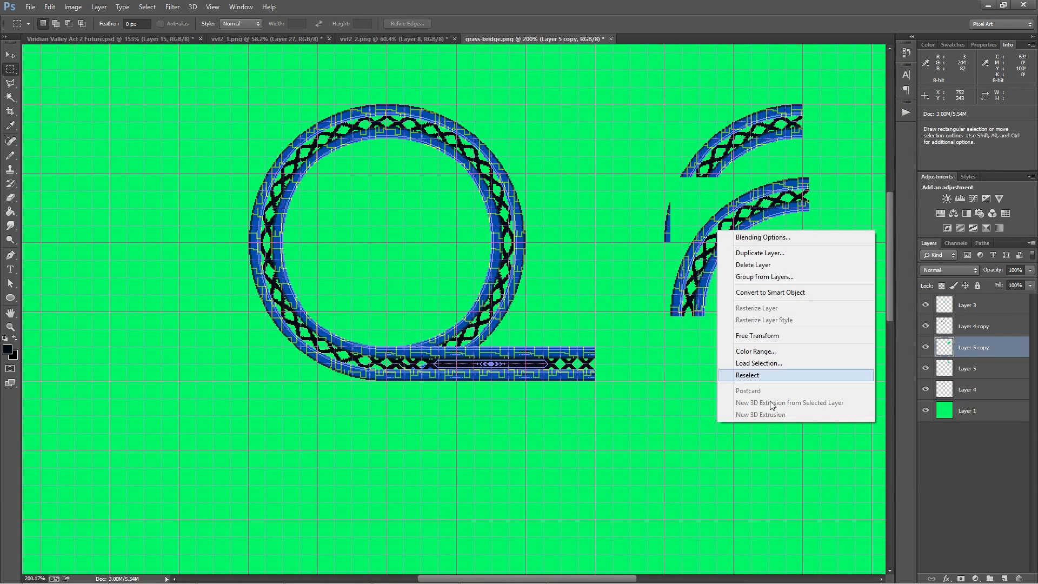
left_click(773, 336)
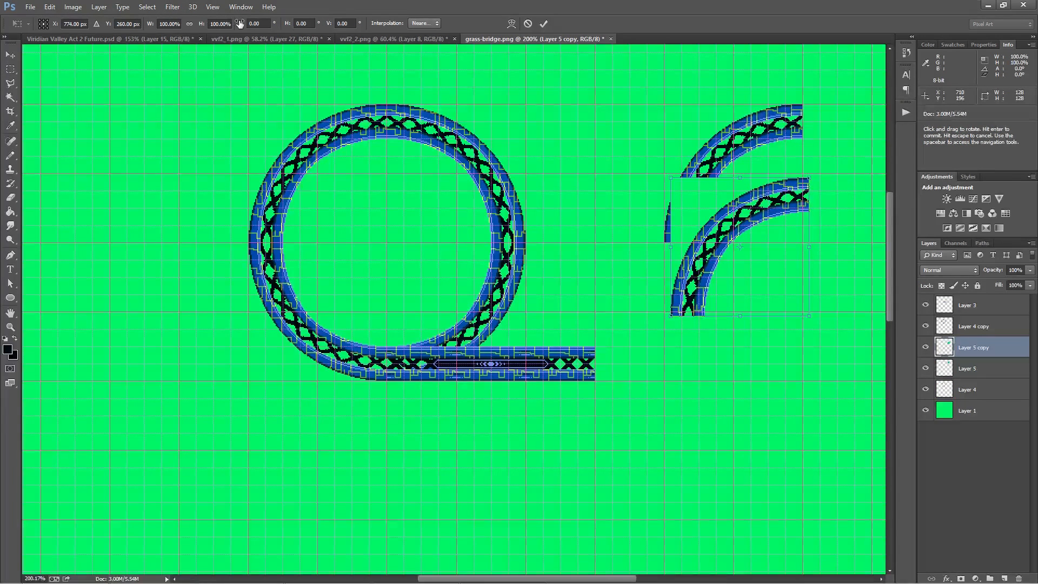
type("-")
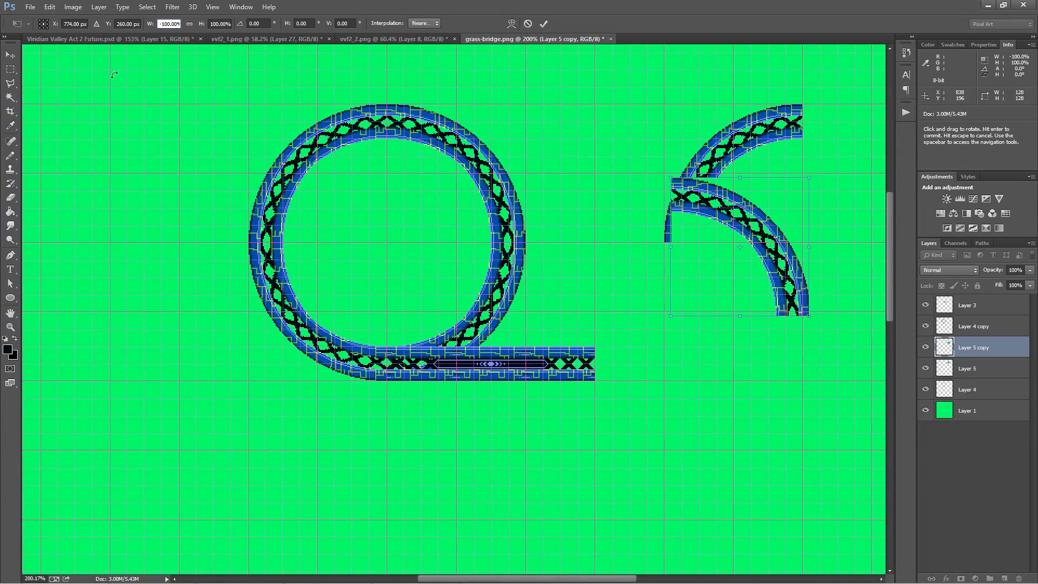
key("Return")
key("Return")
left_click_drag(729, 306, 431, 397)
left_click_drag(437, 351, 573, 263)
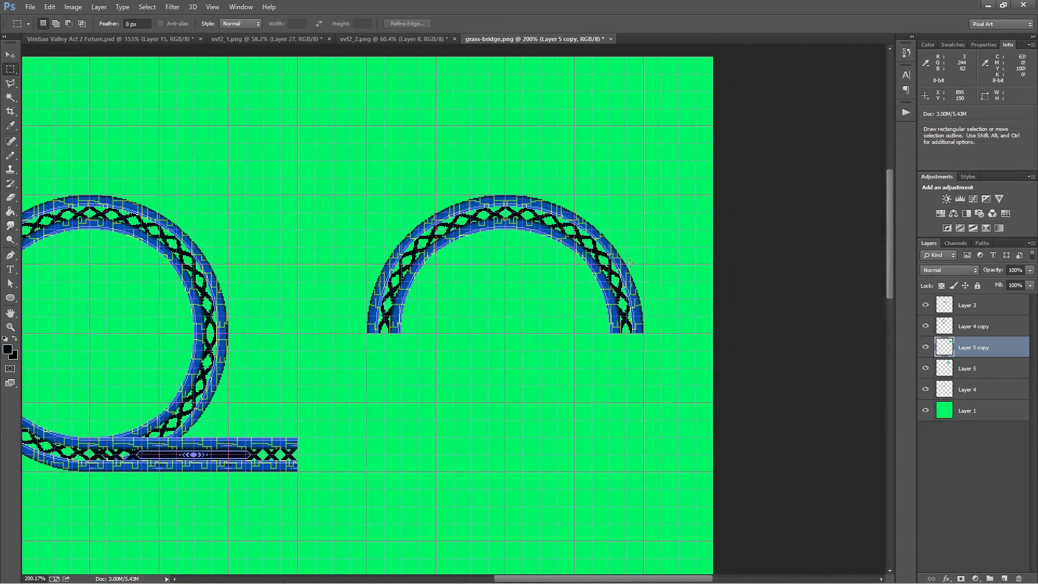
Hide the grid and compare the full loop with the separate half loop
scroll(381, 304, "down", 2)
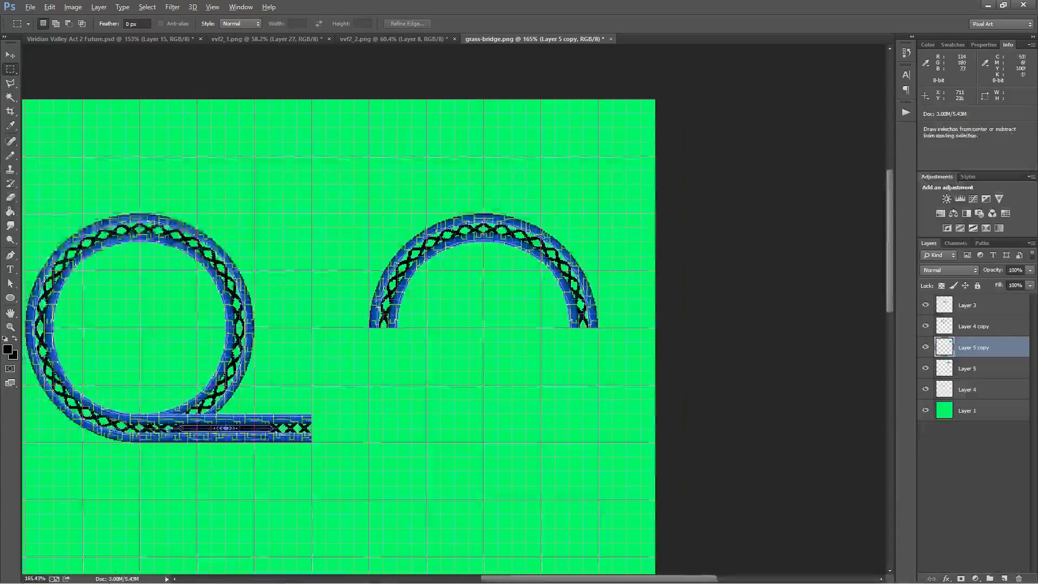
left_click_drag(298, 264, 400, 263)
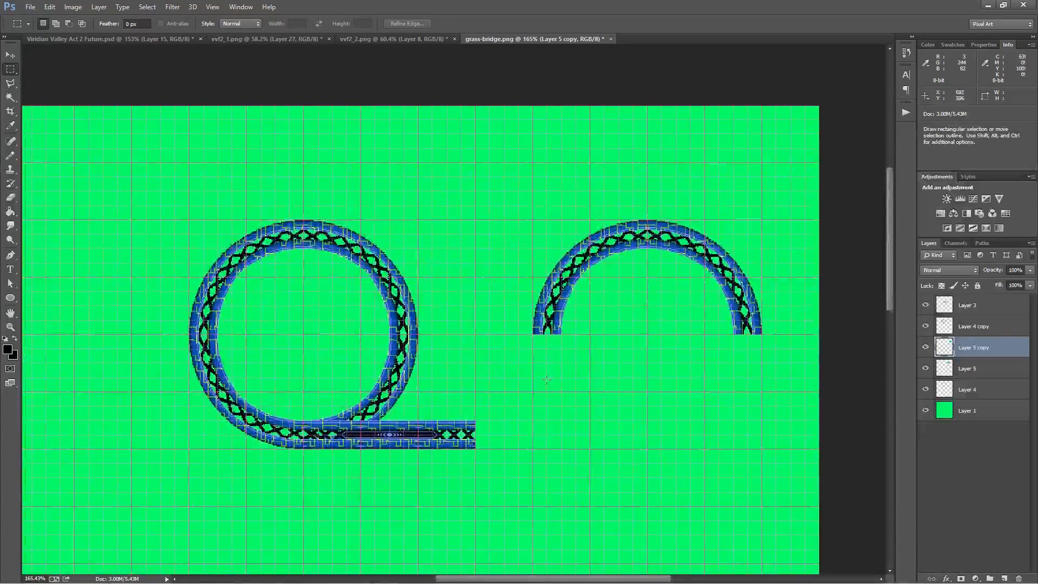
left_click_drag(111, 329, 211, 300)
key("ctrl+apostrophe")
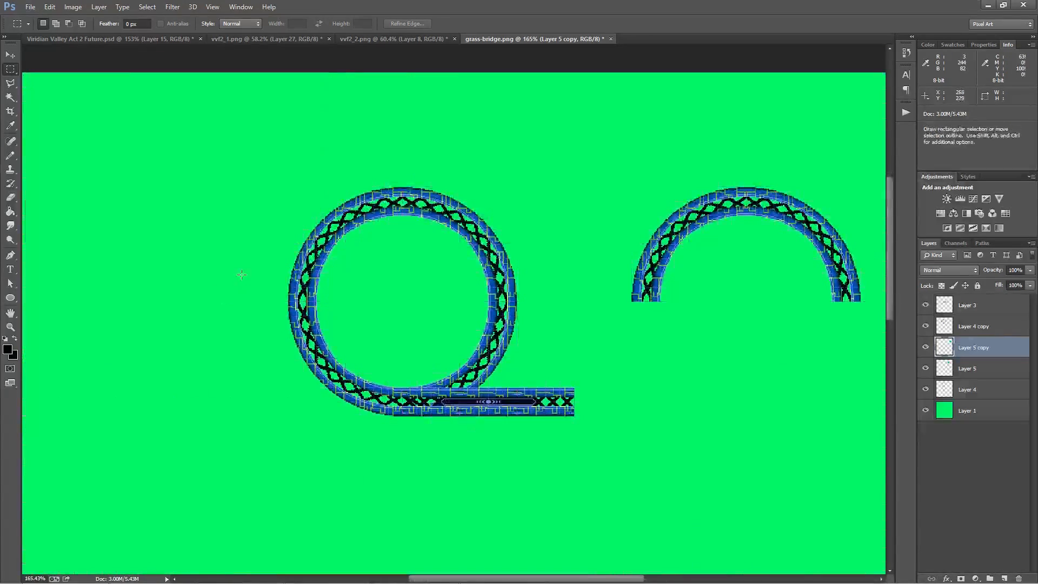